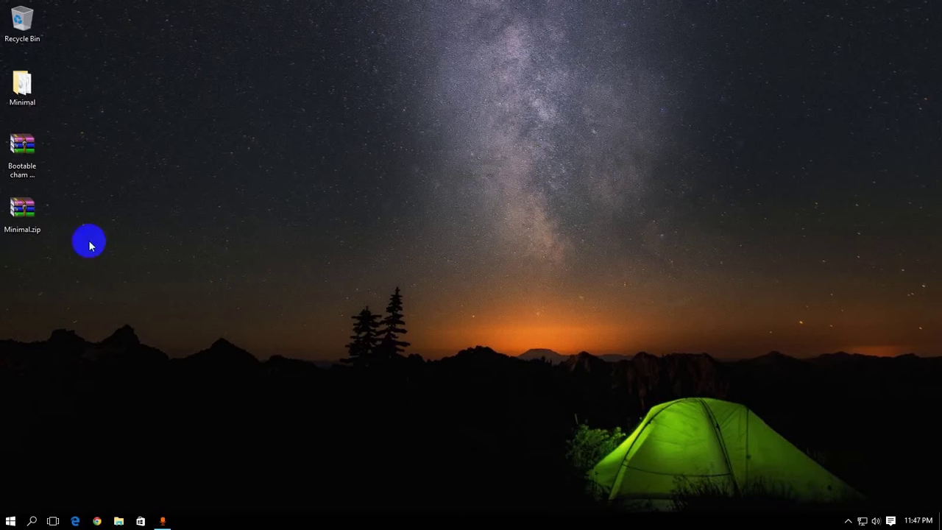
left_click_drag(44, 313, 1, 1)
left_click(148, 248)
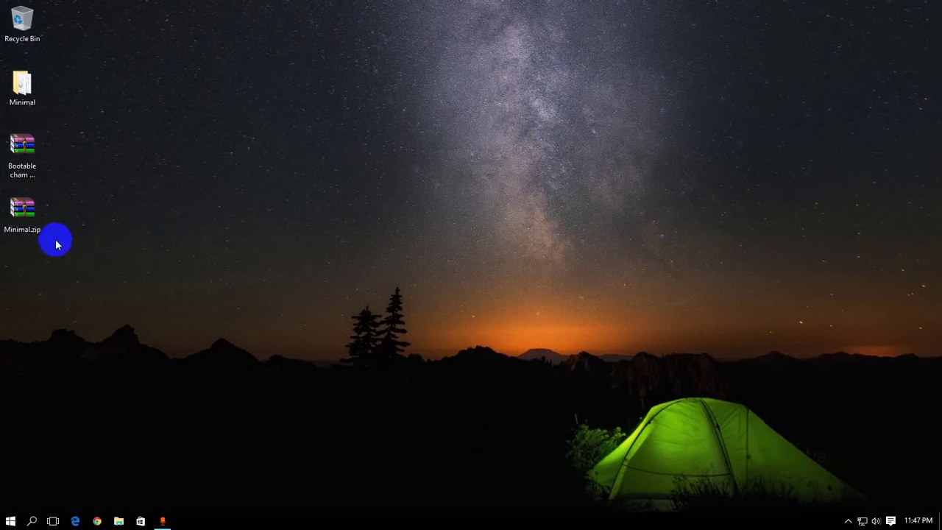
left_click_drag(56, 245, 3, 7)
left_click(152, 484)
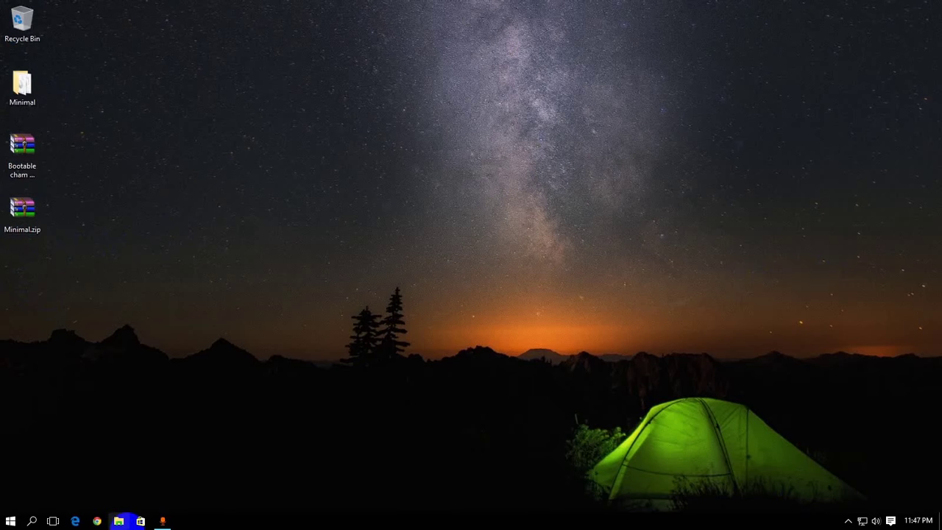
- Check the devices and drives listed under This PC in File Explorer and close the window
left_click(119, 521)
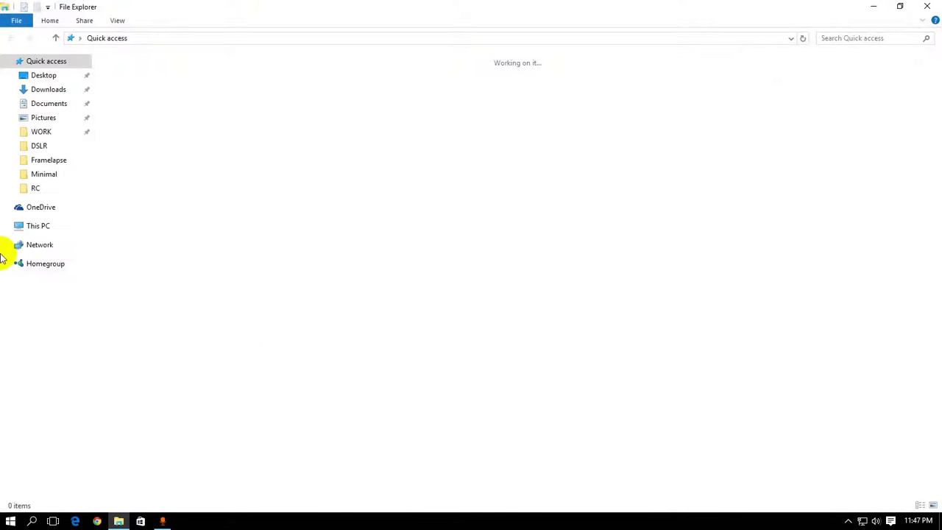
left_click(38, 225)
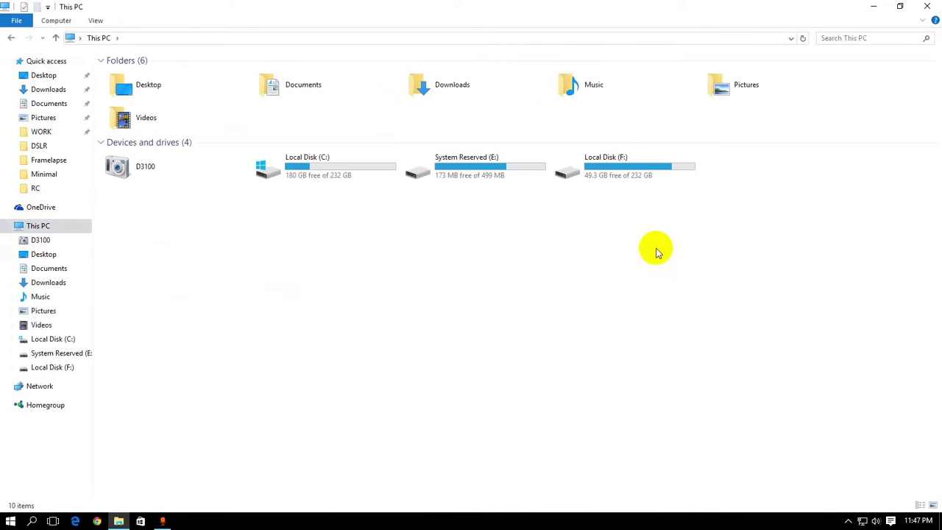
left_click_drag(677, 282, 110, 168)
left_click(389, 328)
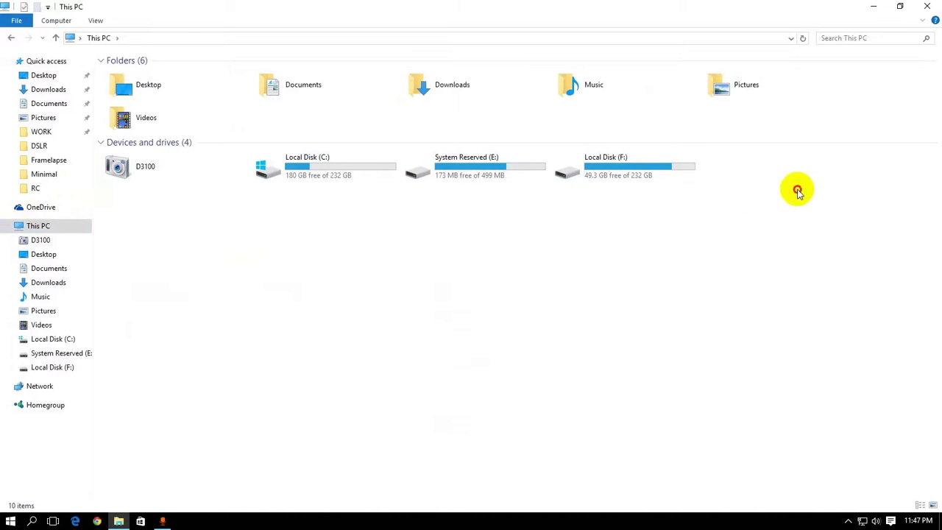
left_click(928, 5)
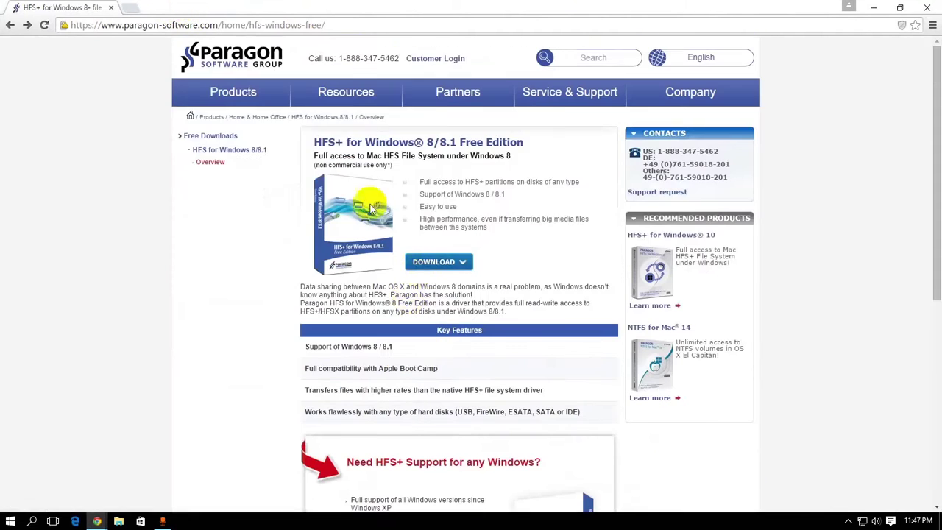
- Go from the HFS+ for Windows 8/8.1 Free Edition page to its Download.com page and download the installer
left_click_drag(315, 140, 879, 431)
left_click(878, 430)
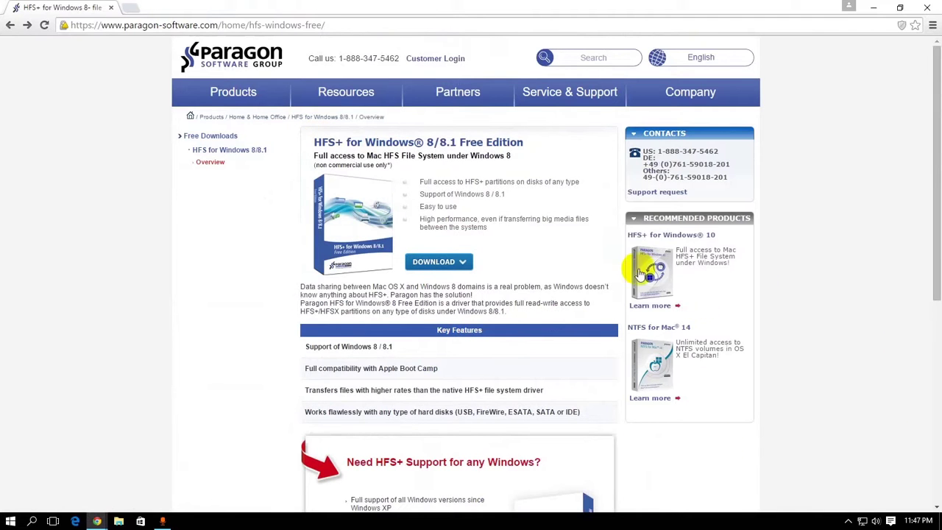
left_click(451, 269)
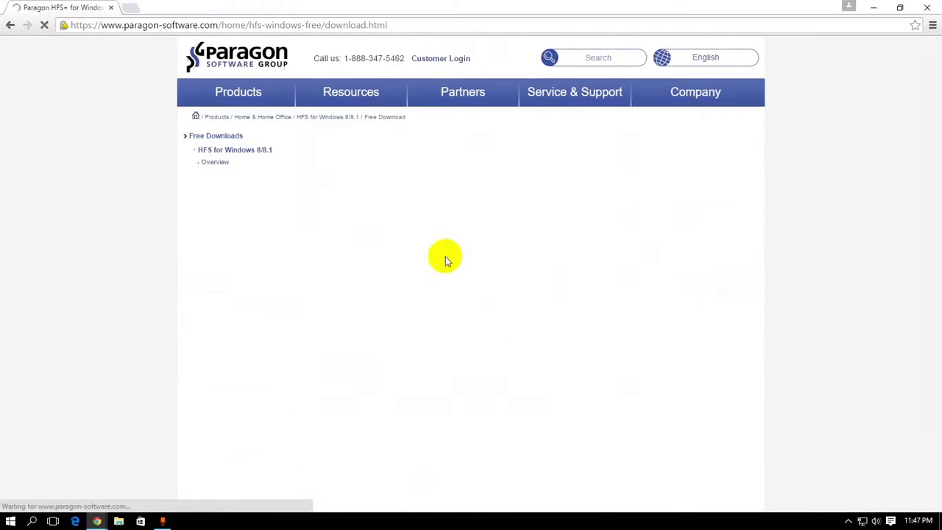
left_click(395, 357)
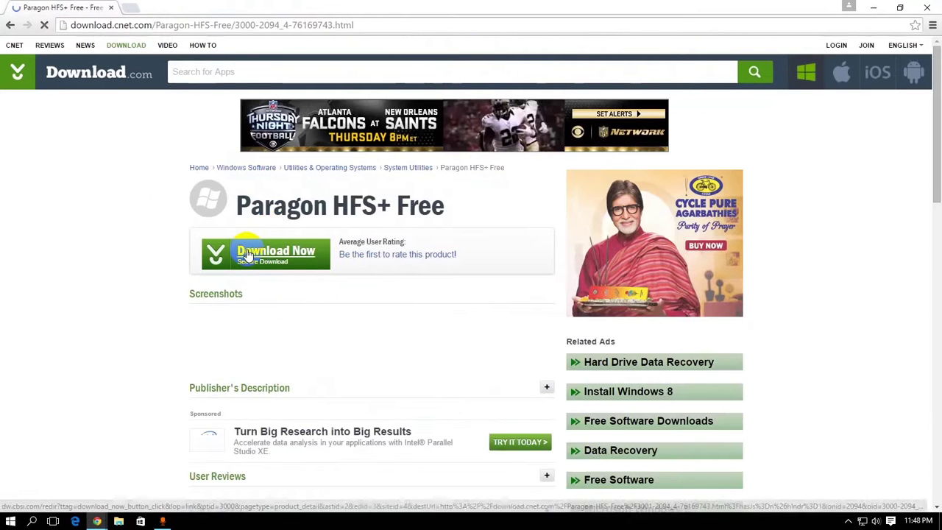
- Run the downloaded hfs_win_8_8.1_free.msi installer from the browser's download list
key("ctrl+j")
middle_click(58, 6)
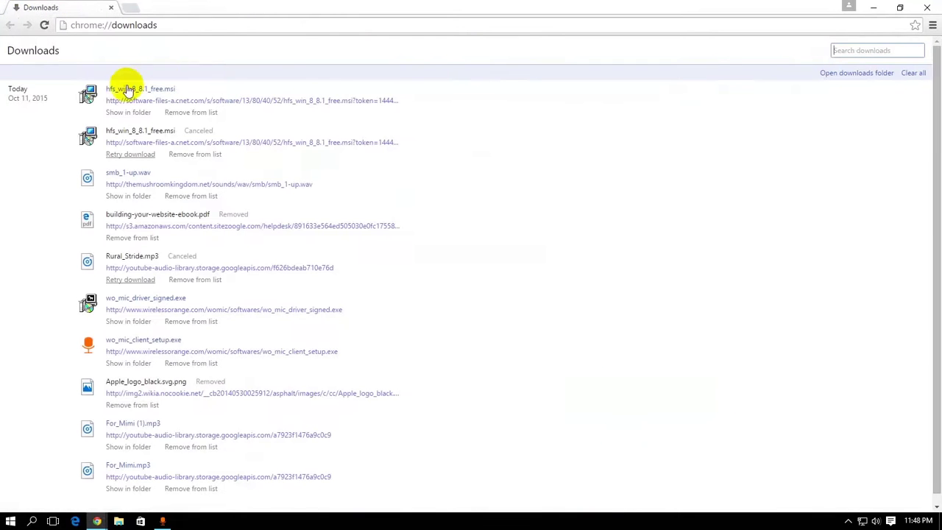
left_click(128, 91)
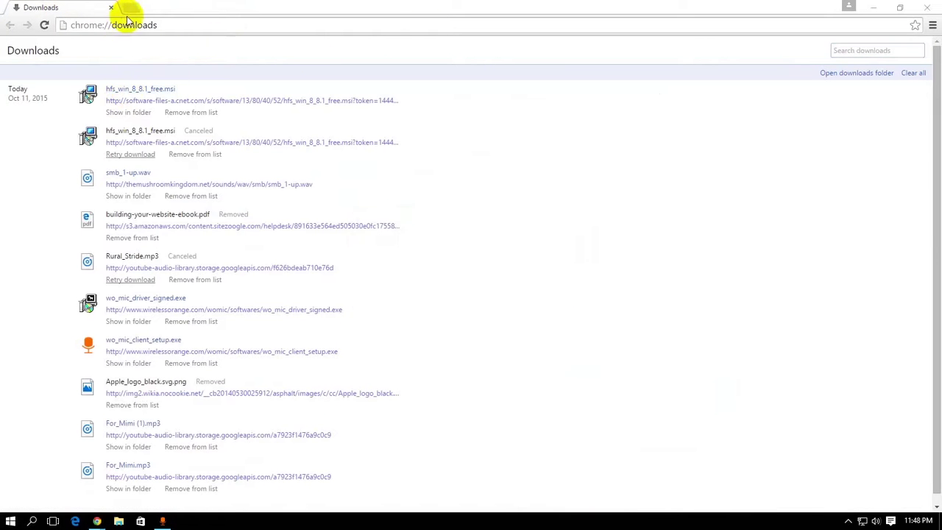
left_click(826, 36)
key("ctrl+t")
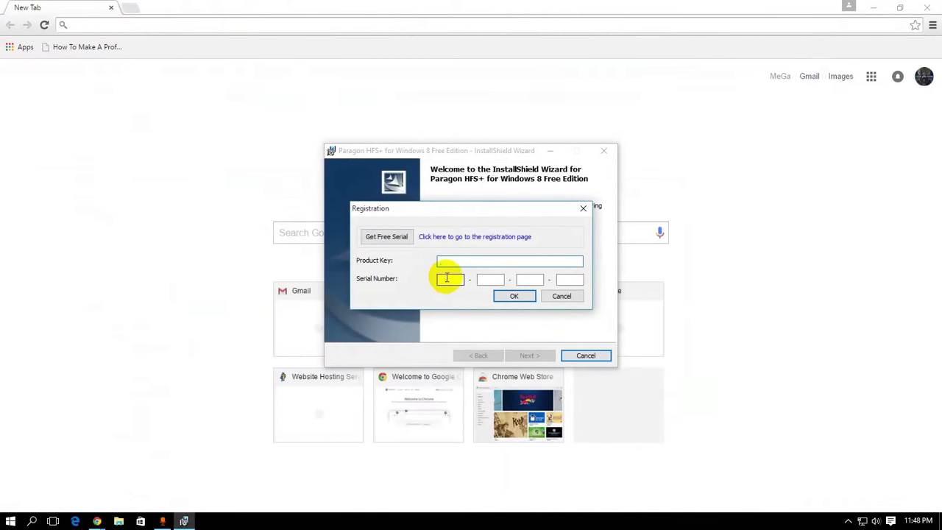
- Request a free serial from the installer's Registration dialog to open the Paragon registration page
left_click(486, 280)
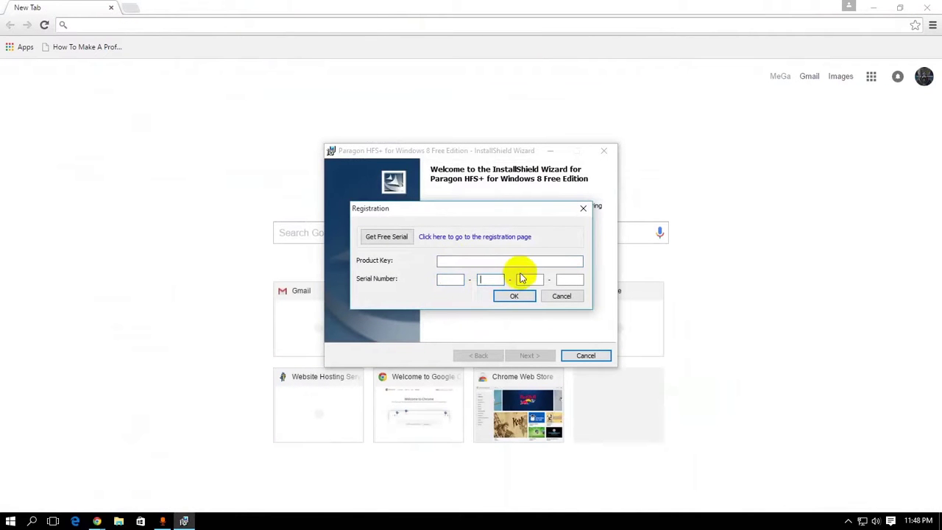
left_click(570, 279)
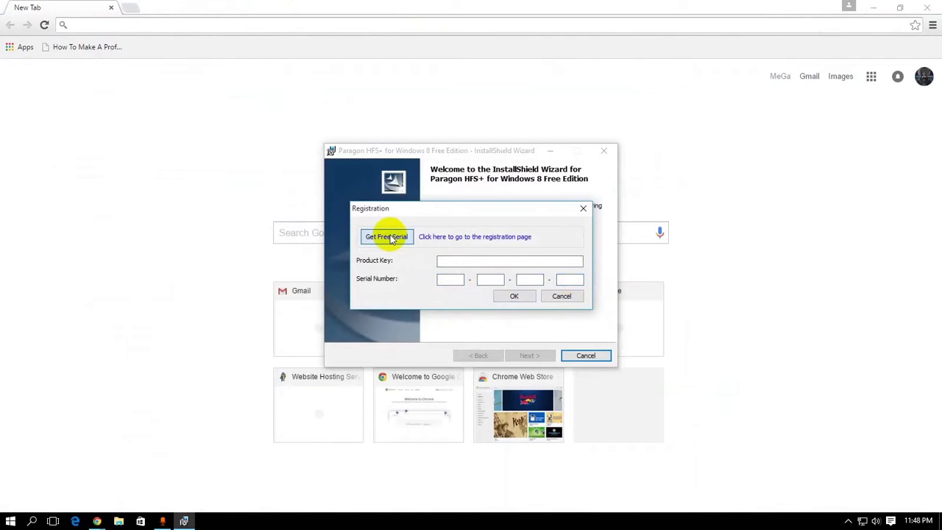
left_click(388, 237)
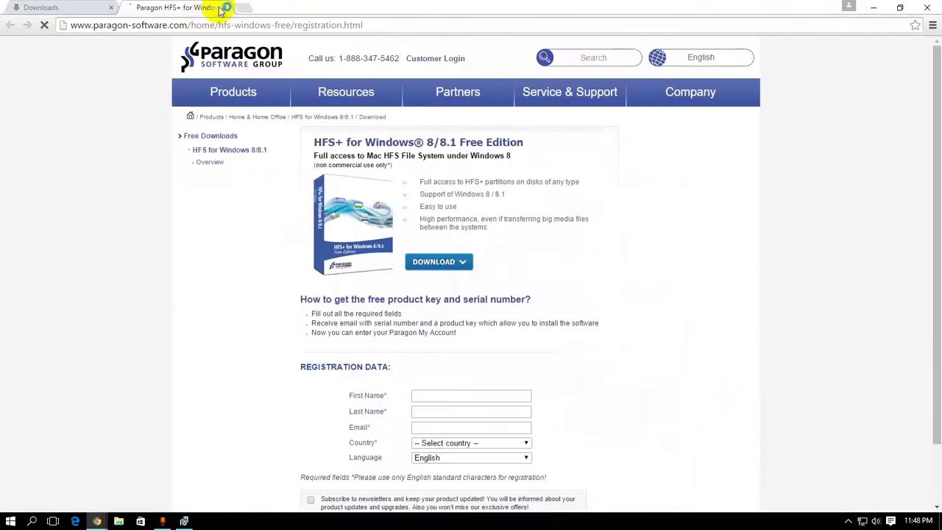
- Fill in the registration form with first name, last name, e-mail and country India, submit it and read the confirmation page
scroll(426, 389, "down", 2)
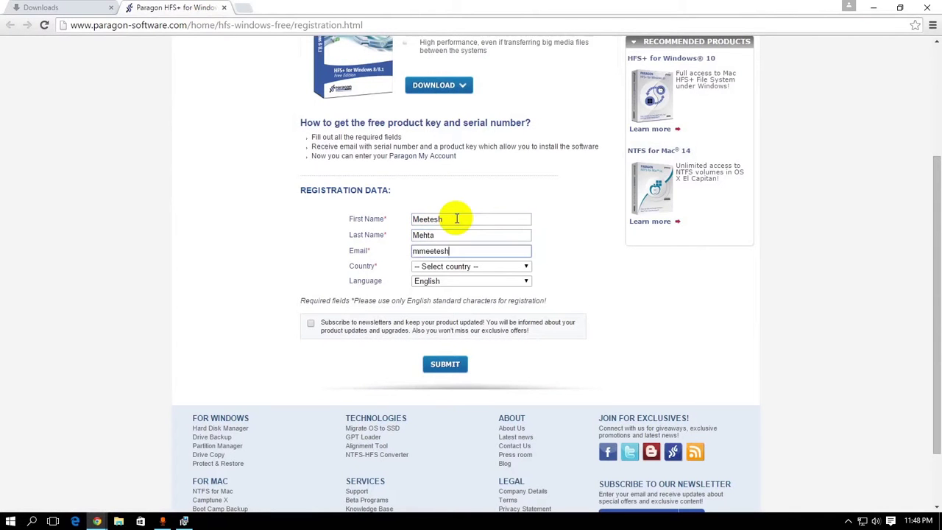
type("om")
key("Tab")
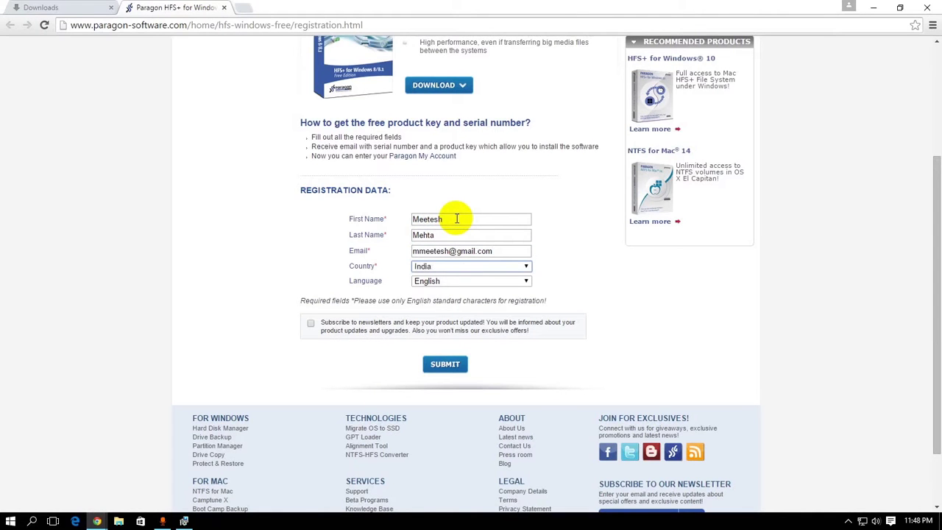
key("space")
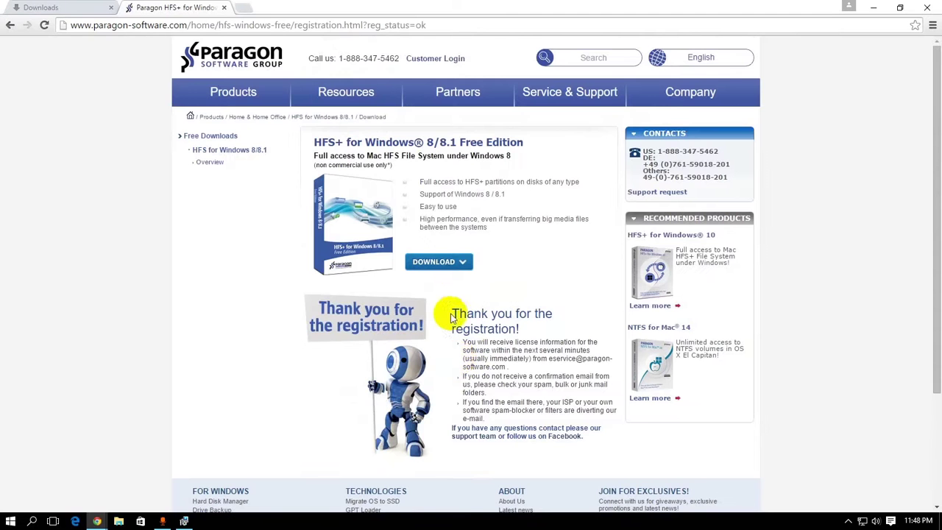
scroll(495, 384, "down", 2)
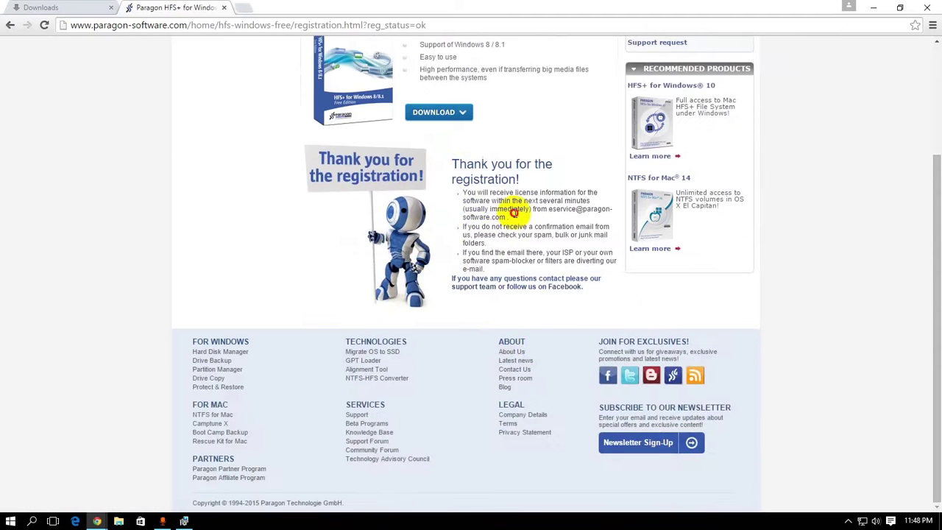
left_click(514, 212)
- Open gmail.com and switch to the Google account used for the product registration
left_click(44, 8)
left_click(122, 23)
type("gmail.com")
key("Return")
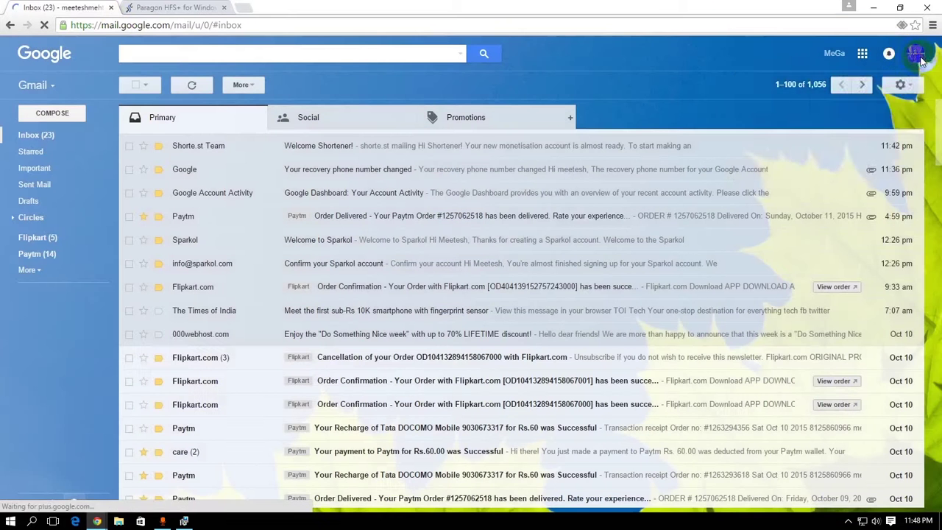
left_click(916, 55)
left_click(881, 168)
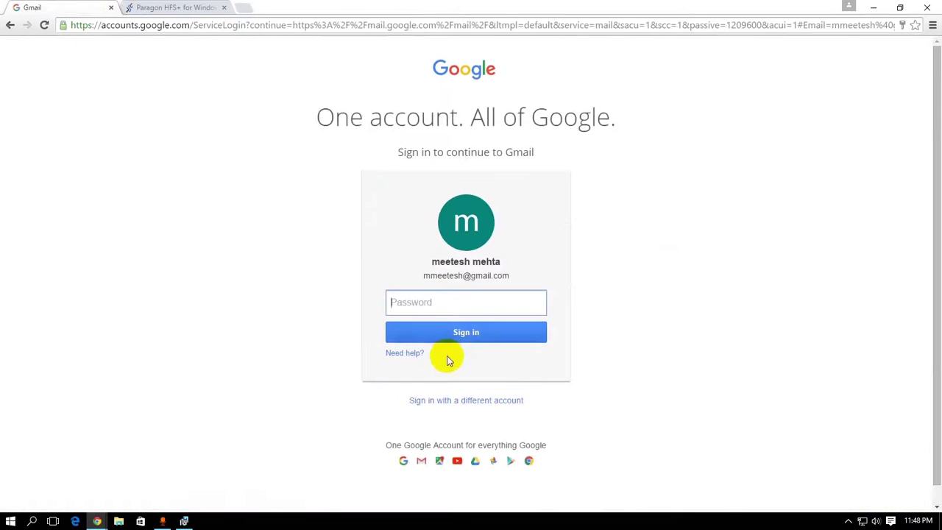
- Enter the Google account password, sign in to Gmail and save the password in the browser
type("***********")
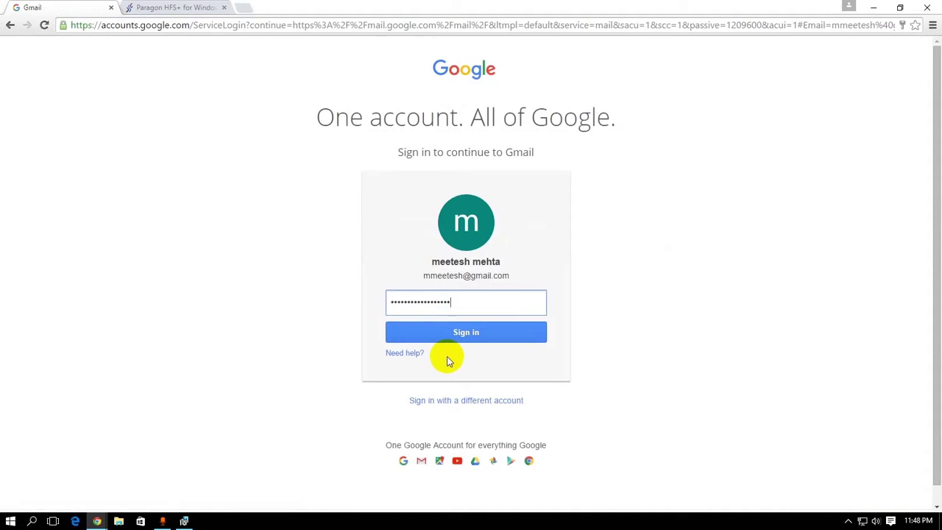
key("Return")
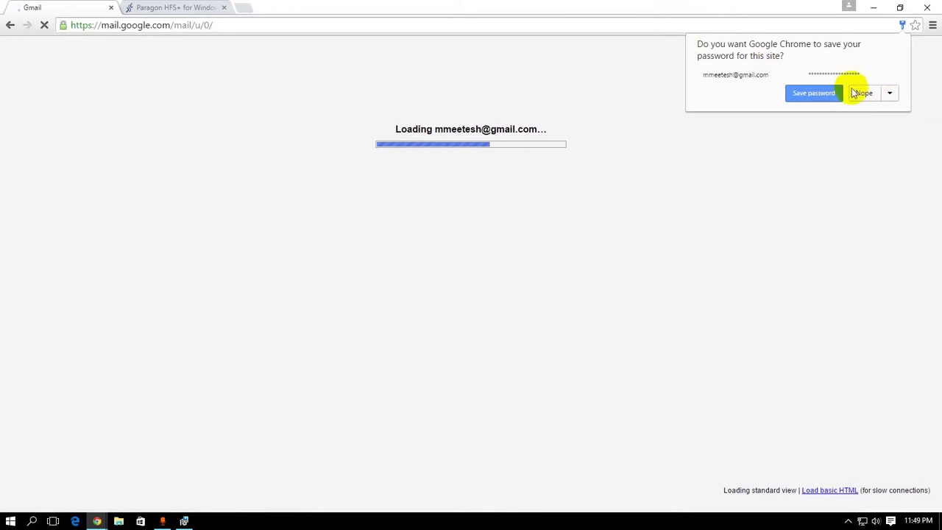
left_click(821, 92)
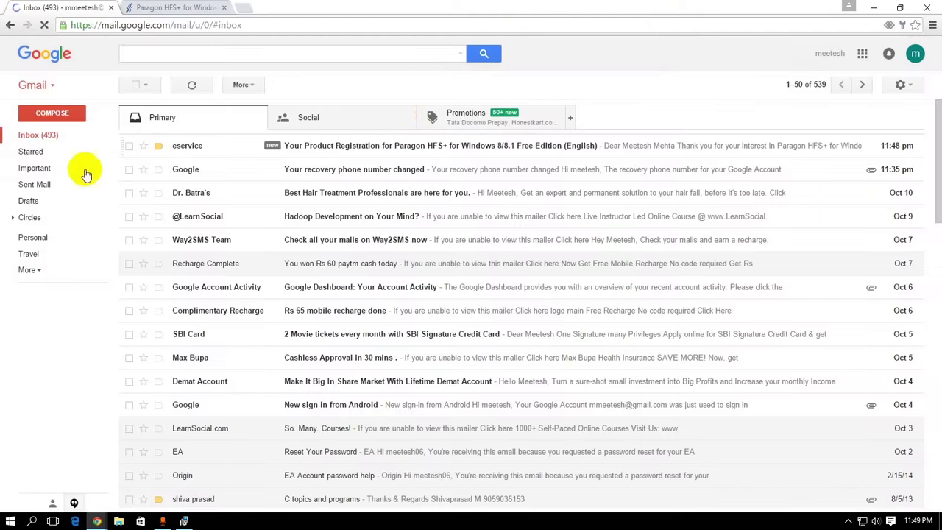
- Open the Paragon HFS+ product registration e-mail and select the customer service password in it
left_click(367, 158)
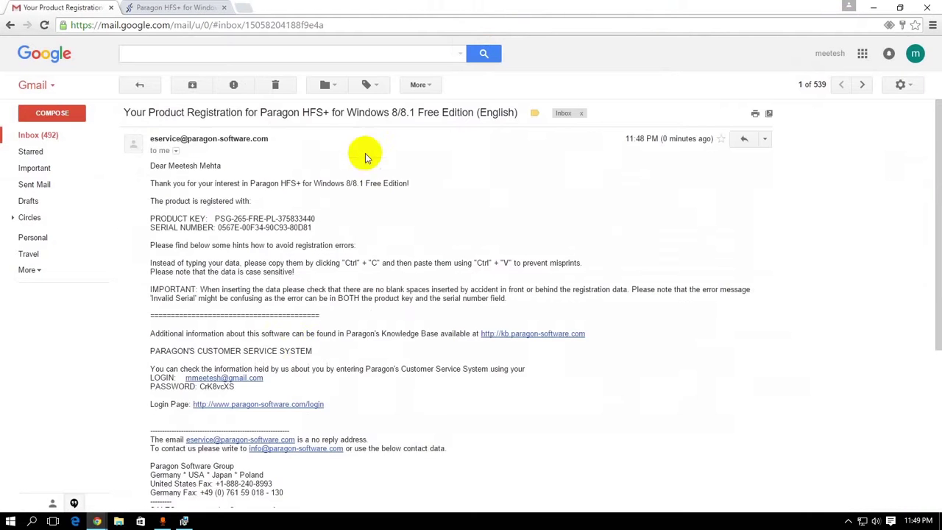
scroll(297, 347, "down", 2)
scroll(278, 339, "up", 1)
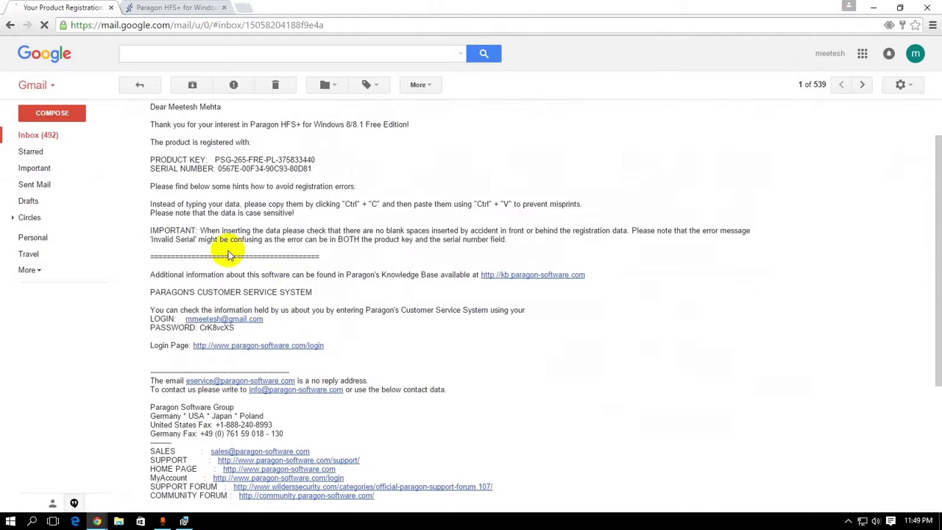
double_click(214, 328)
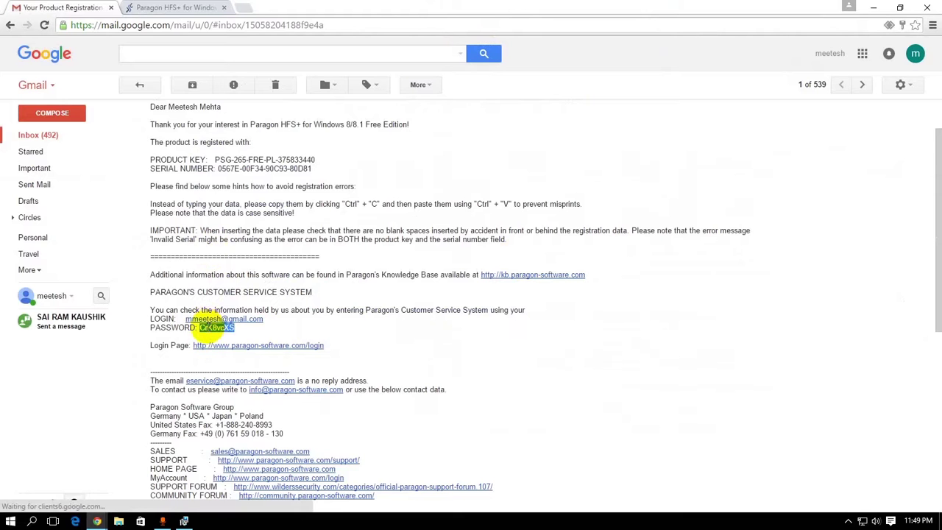
- Open the Customer Login page on the Paragon site and enter the registered e-mail address under Classic Paragon MyAccount
left_click(239, 6)
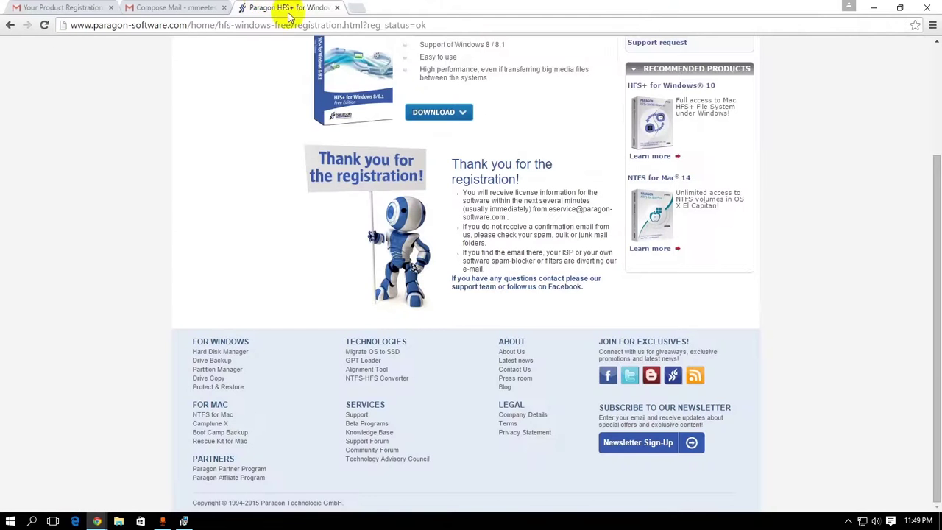
scroll(526, 143, "up", 3)
left_click(446, 61)
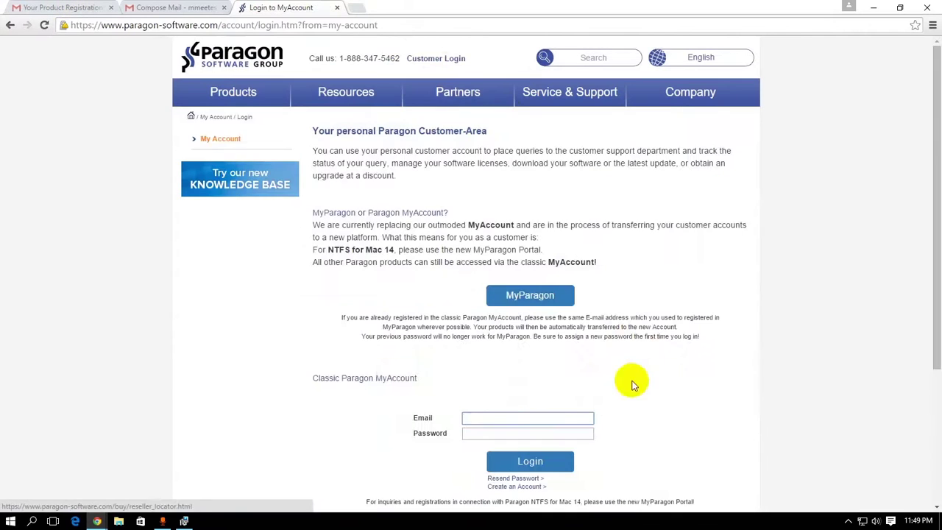
left_click(503, 418)
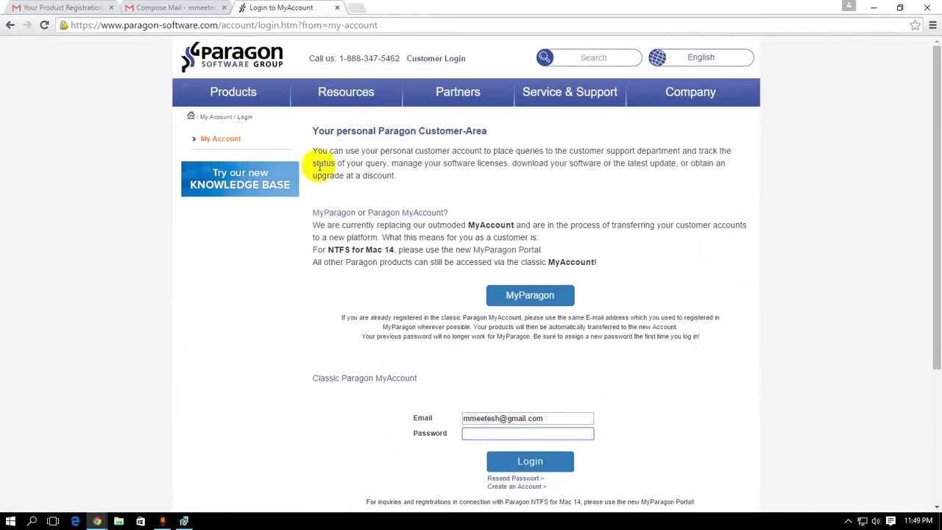
- Copy the account password from the registration e-mail, paste it into the MyAccount password field and log in
left_click(59, 8)
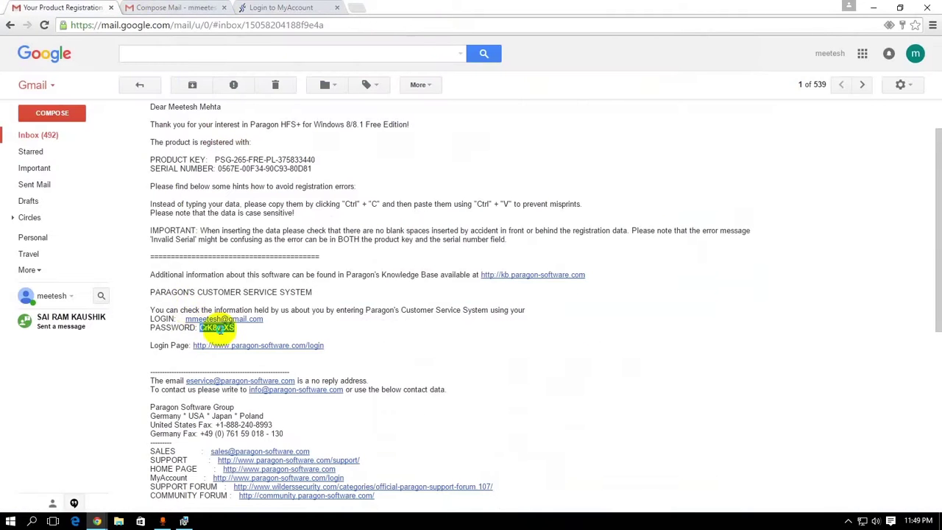
right_click(221, 328)
left_click(243, 336)
left_click(318, 9)
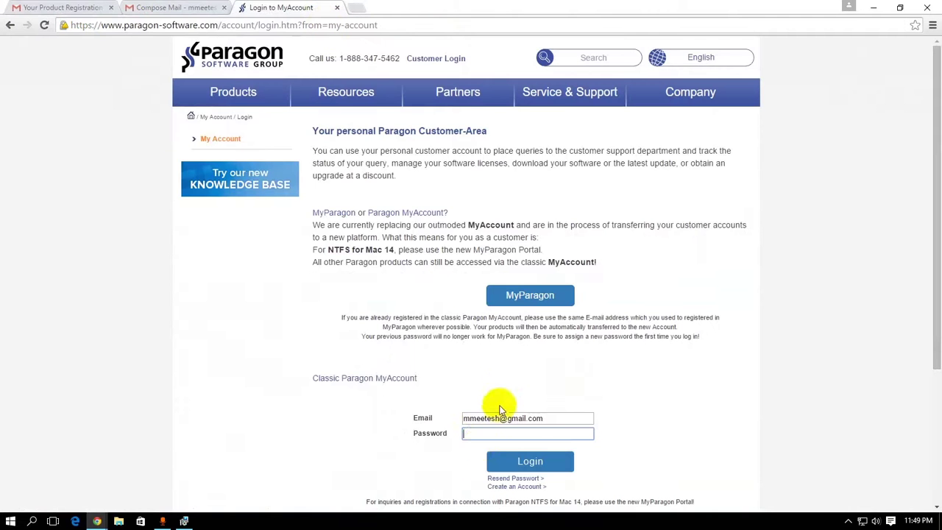
left_click(482, 434)
key("ctrl+v")
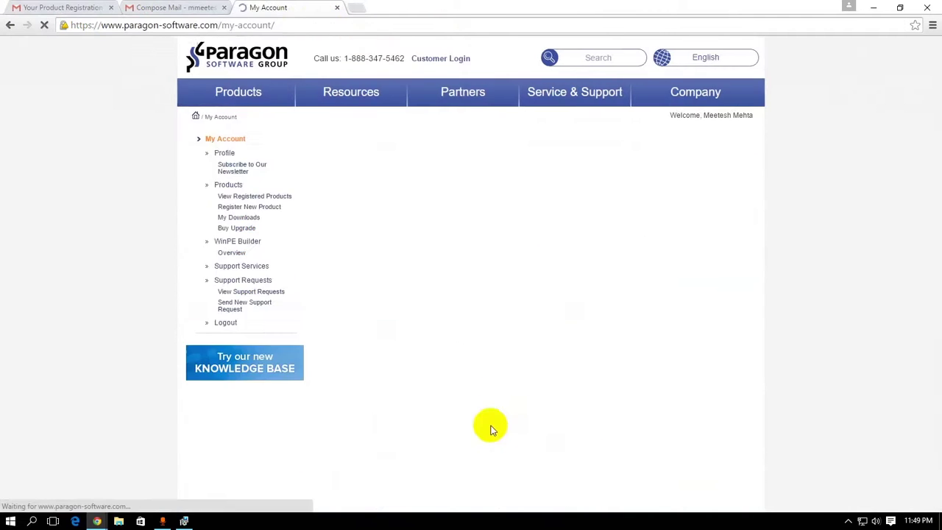
- View the registered products in My Account to look up the HFS+ product key and serial number
left_click(270, 200)
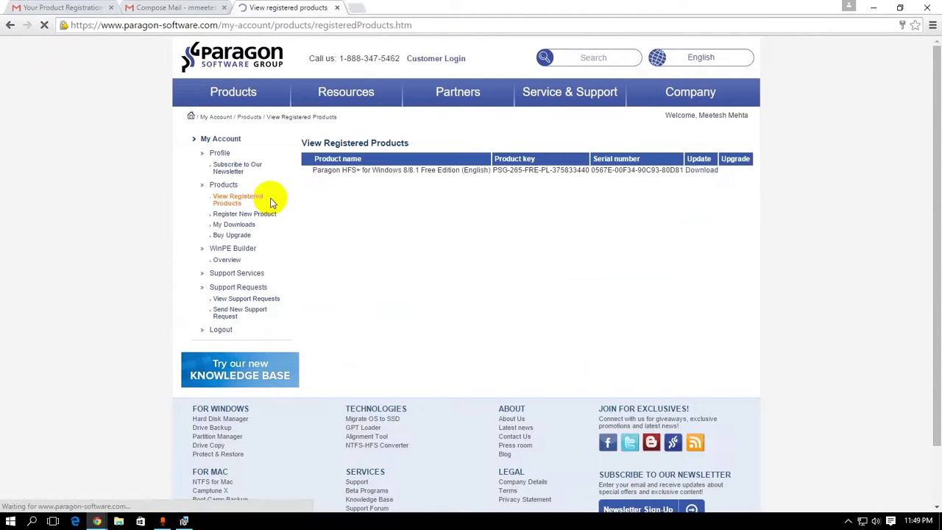
left_click(379, 170)
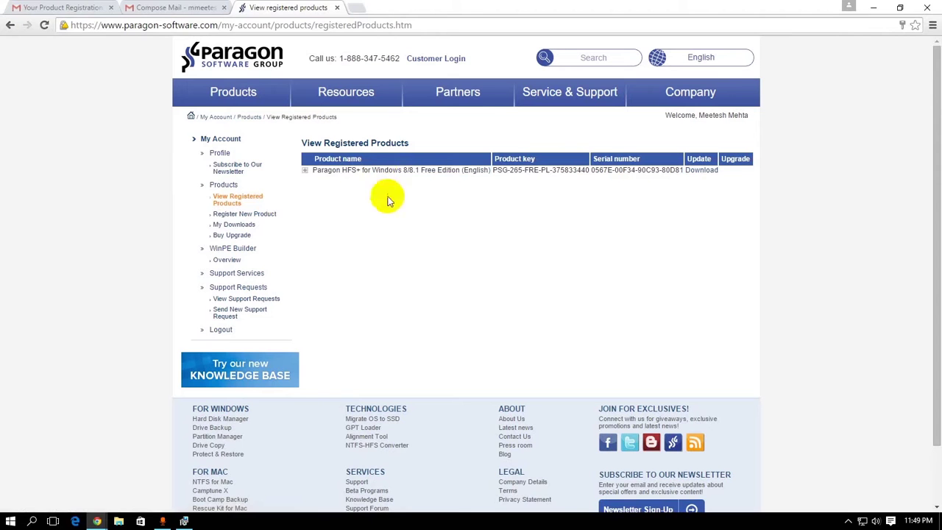
- Expand the Paragon HFS+ entry under View Registered Products to examine its licence details
left_click(306, 171)
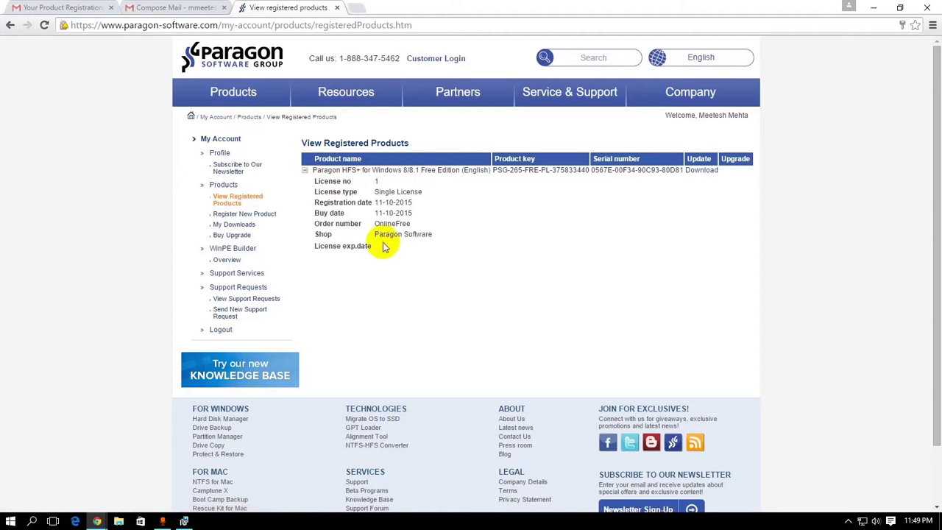
left_click_drag(391, 237, 410, 261)
left_click(503, 230)
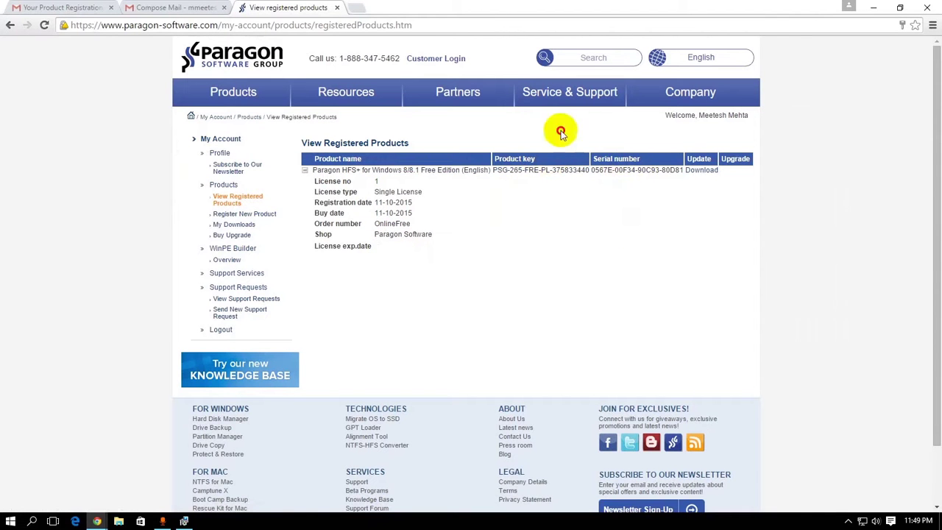
- Arrange the registered products page beside the installer's Registration dialog, minimizing the extra browser window that covers it
left_click_drag(490, 5, 940, 311)
left_click(248, 172)
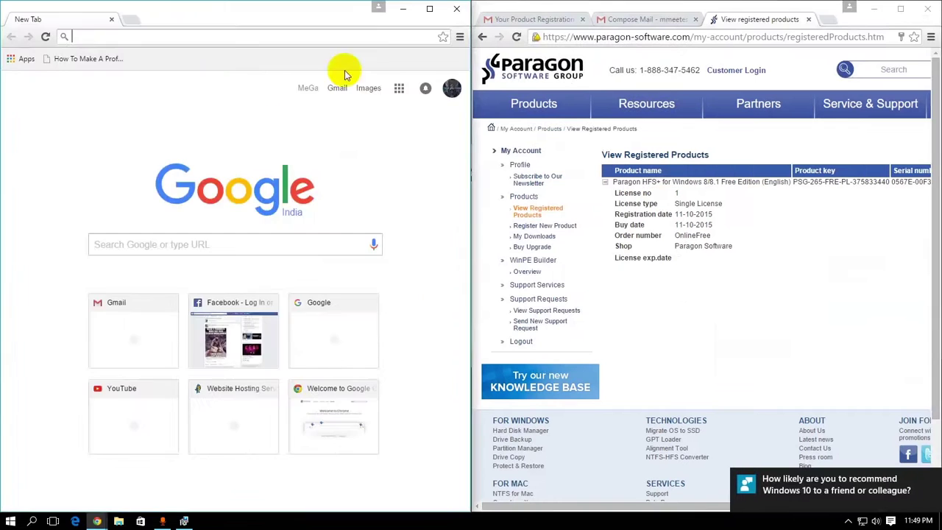
left_click(404, 9)
left_click(326, 174)
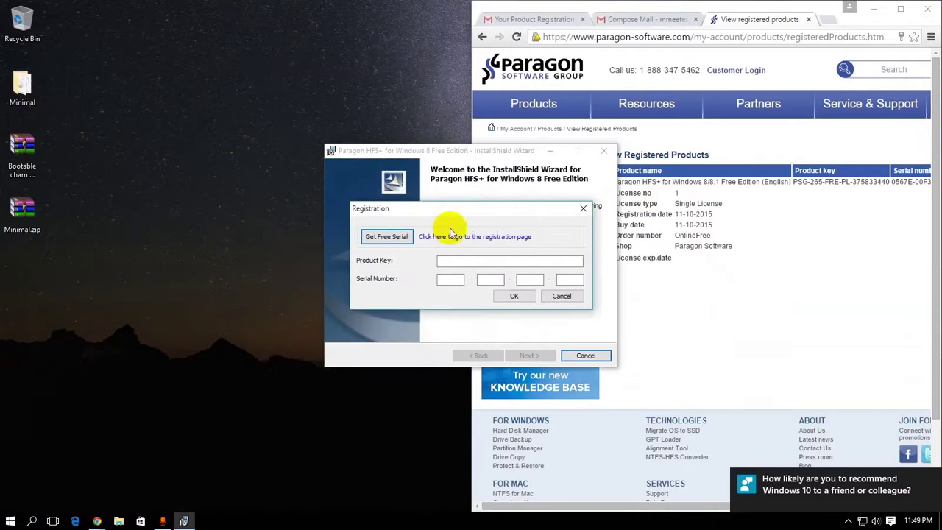
left_click_drag(448, 214, 427, 206)
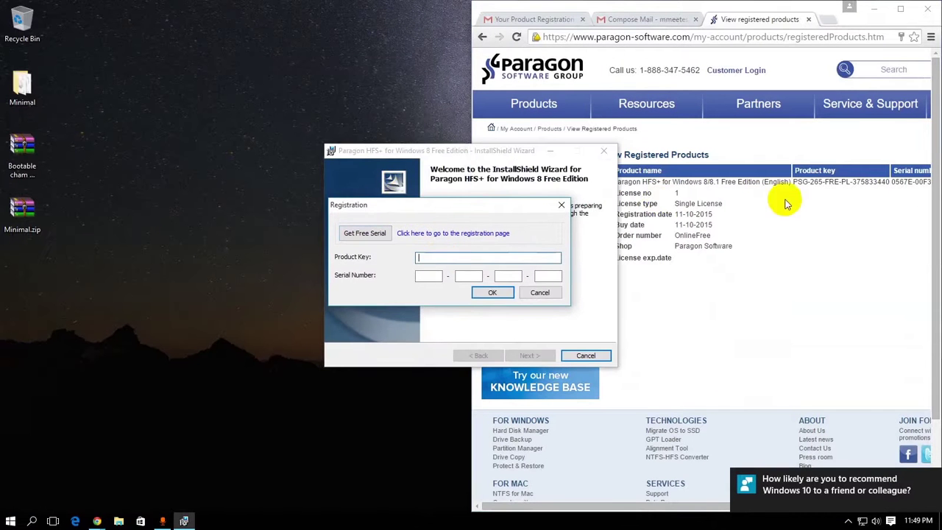
- Copy the product key from the registered products page and paste it into the Registration dialog's Product Key field
left_click_drag(793, 181, 889, 184)
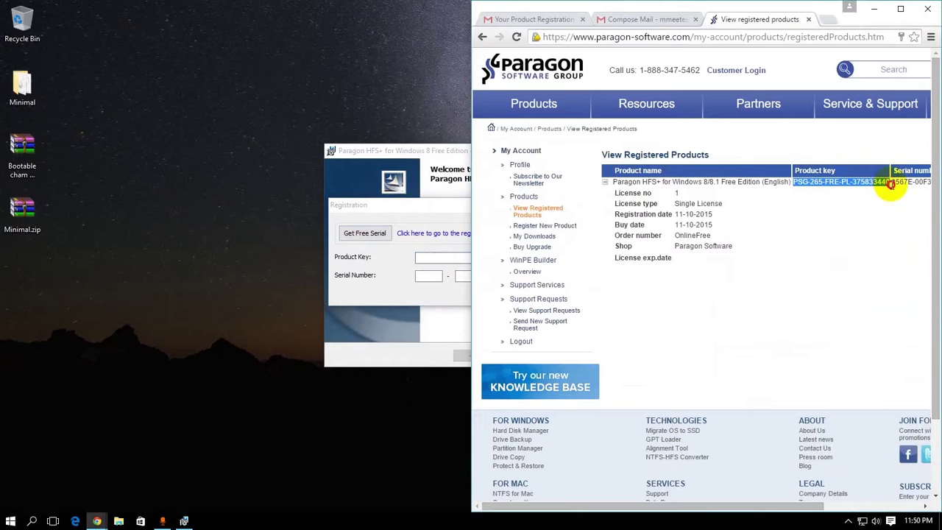
key("ctrl+c")
left_click(423, 258)
key("ctrl+v")
- Copy the first group of the serial number and paste it into the first Serial Number field
left_click(916, 210)
double_click(910, 182)
key("ctrl+c")
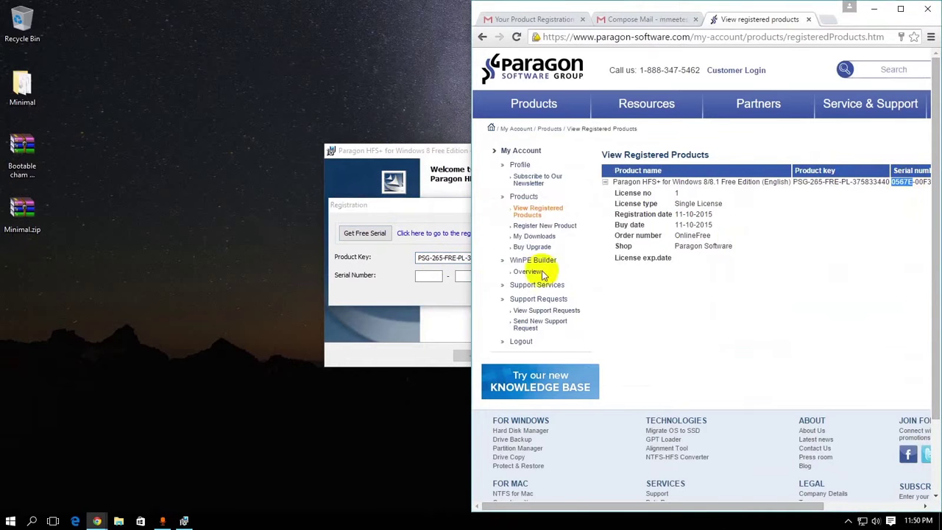
left_click(433, 275)
key("ctrl+v")
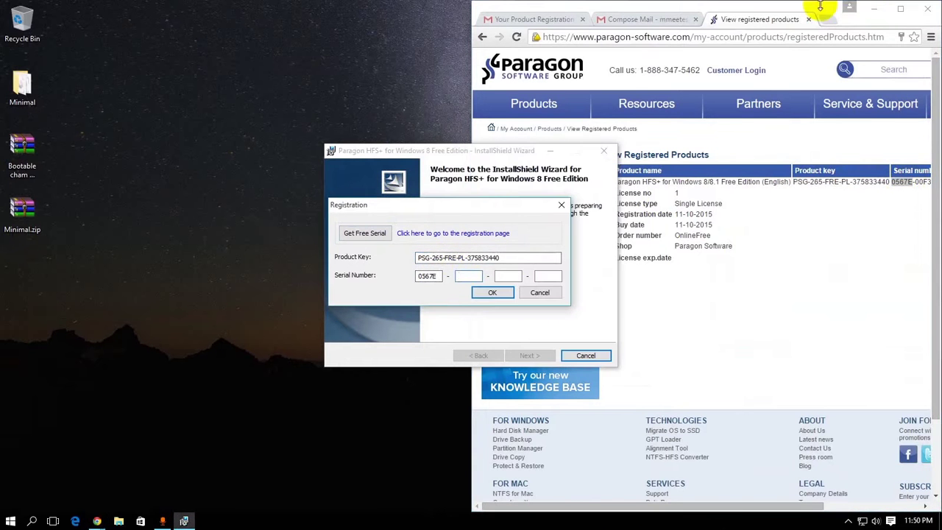
- Maximize the products page, copy the remaining three serial number groups into the installer's Serial Number fields, and confirm the registration
left_click_drag(819, 5, 456, 89)
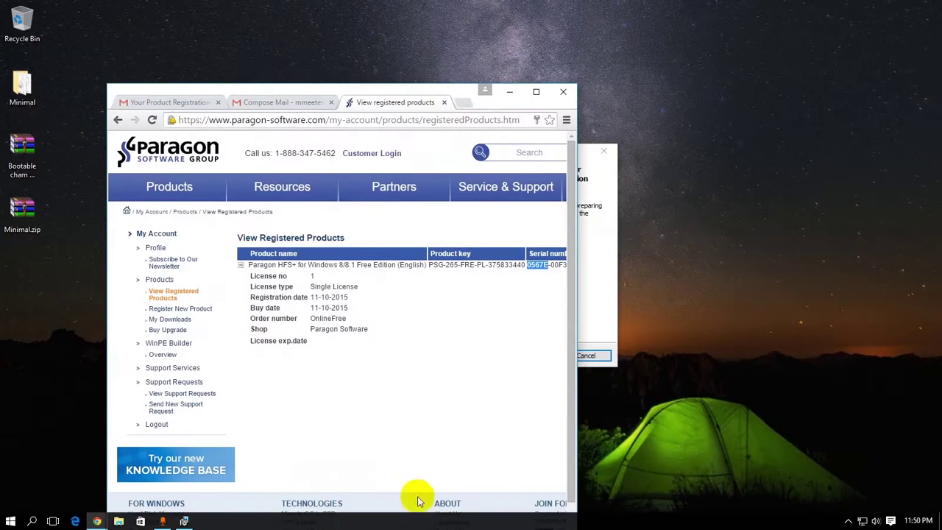
double_click(400, 92)
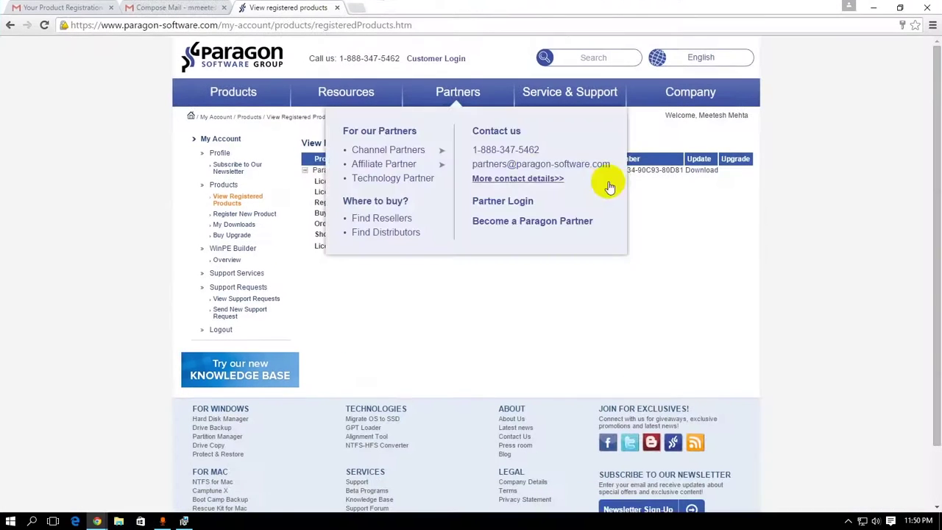
double_click(618, 170)
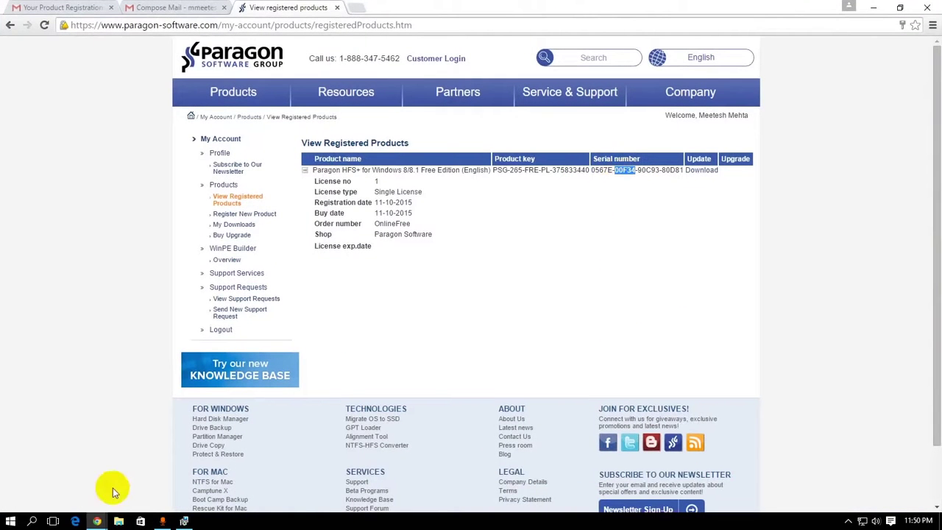
left_click(184, 521)
key("ctrl+v")
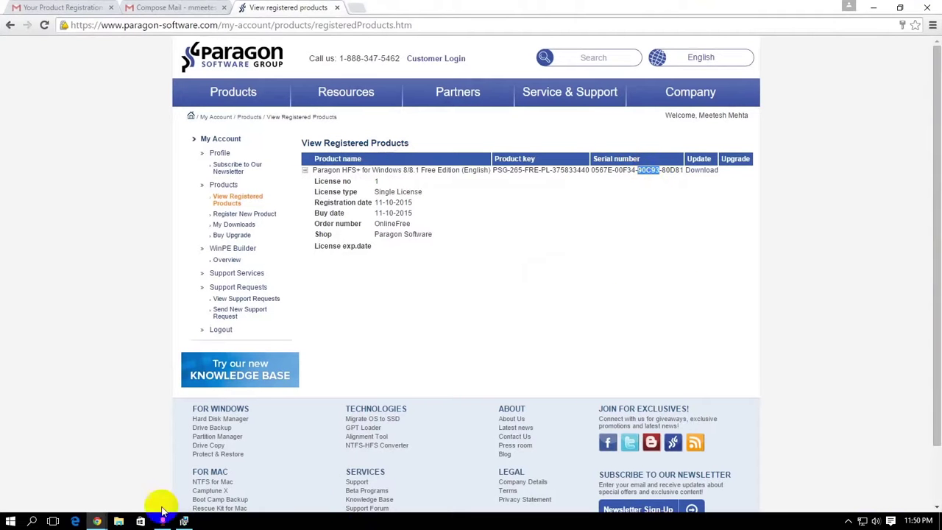
left_click(196, 524)
key("ctrl+v")
left_click(660, 251)
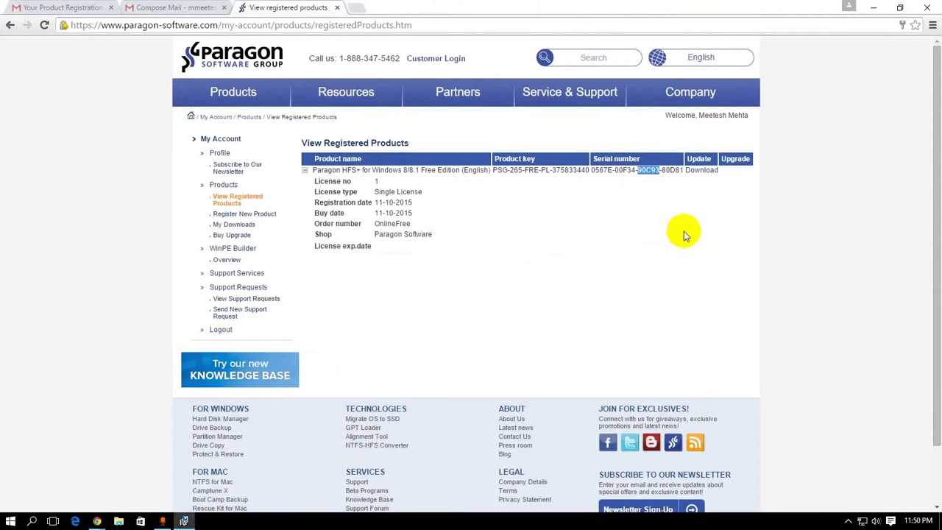
left_click(184, 521)
left_click(486, 292)
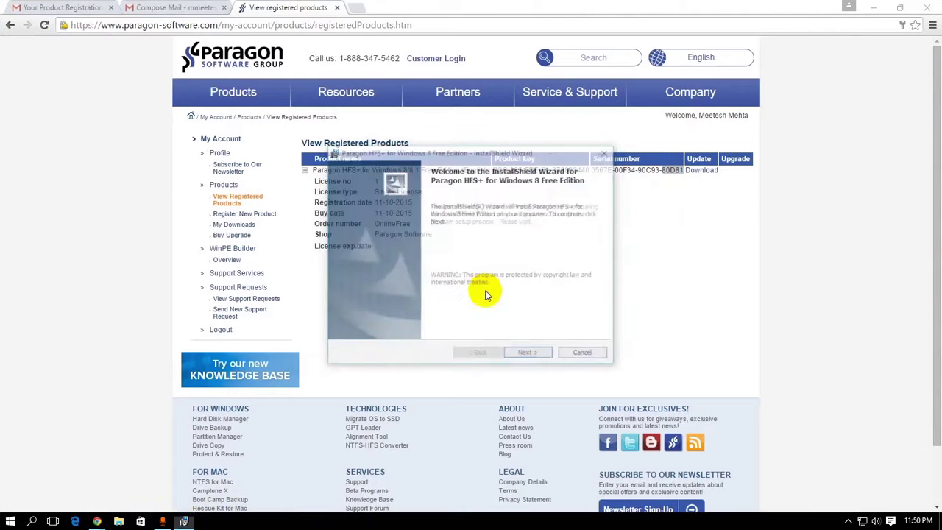
- Accept the licence agreement in the Paragon HFS+ setup wizard and start the installation
left_click(525, 356)
left_click(410, 313)
left_click(532, 356)
left_click(531, 354)
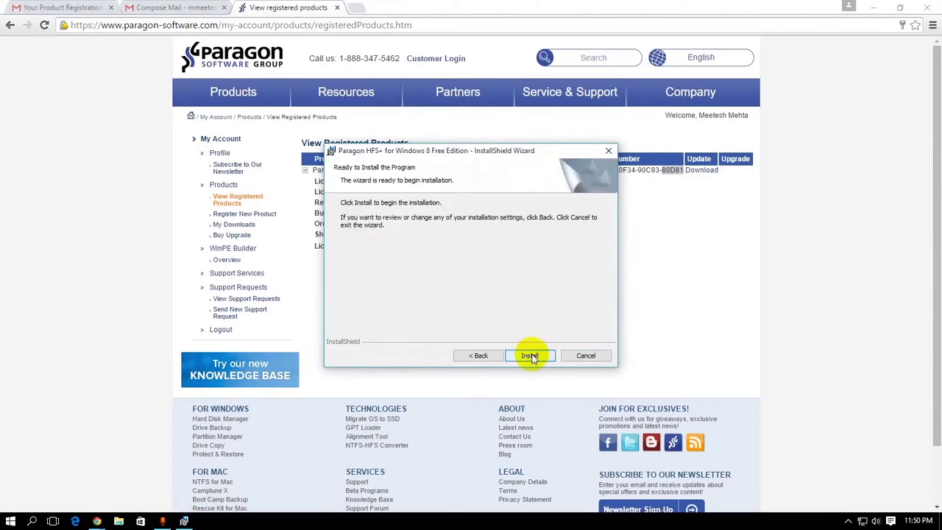
left_click(531, 355)
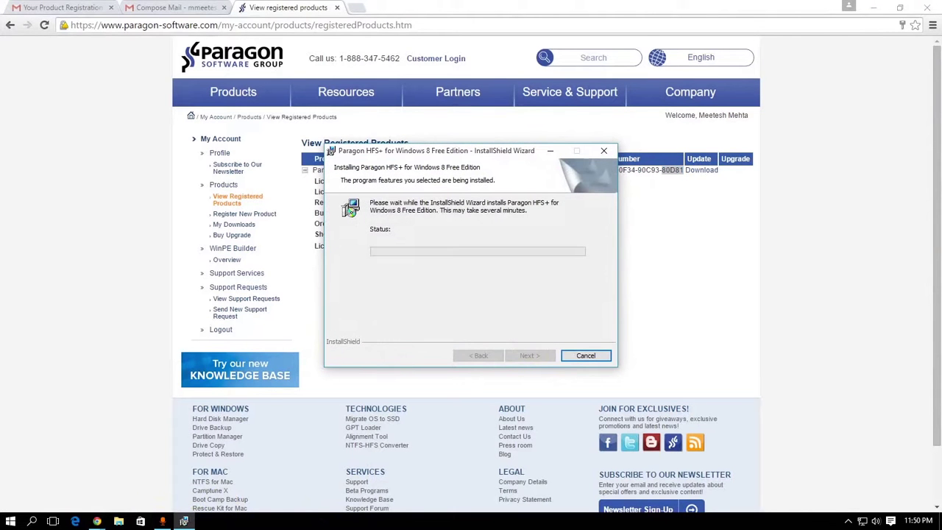
- Close the browser, leaving the open compose mail page, and finish the completed Paragon HFS+ installation wizard
left_click(927, 8)
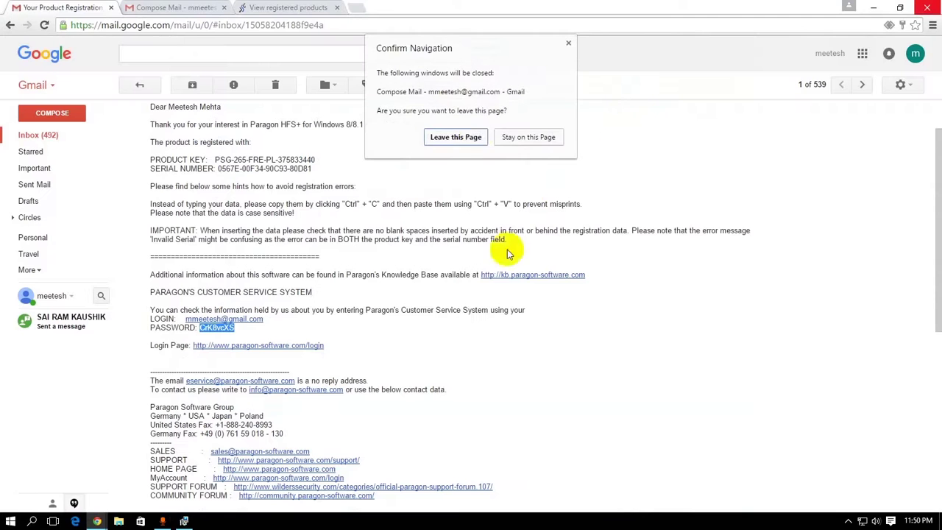
left_click(465, 138)
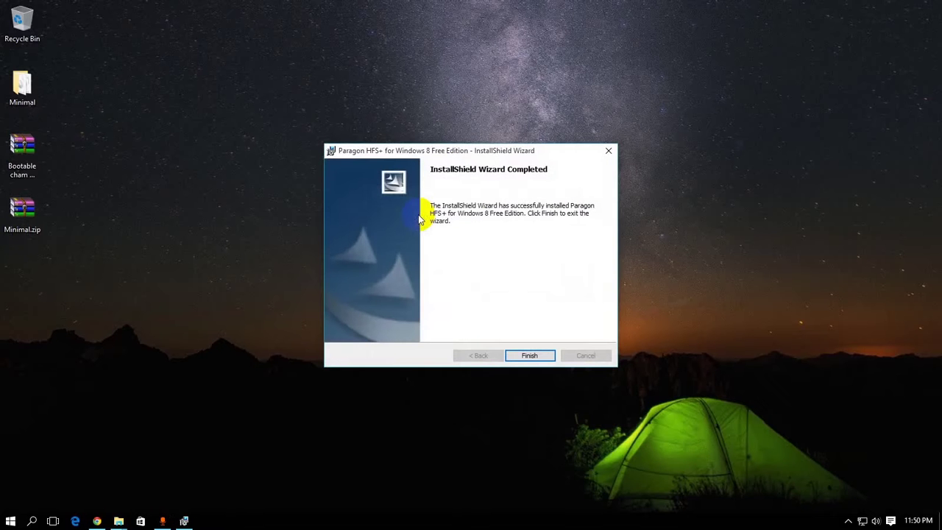
left_click(517, 354)
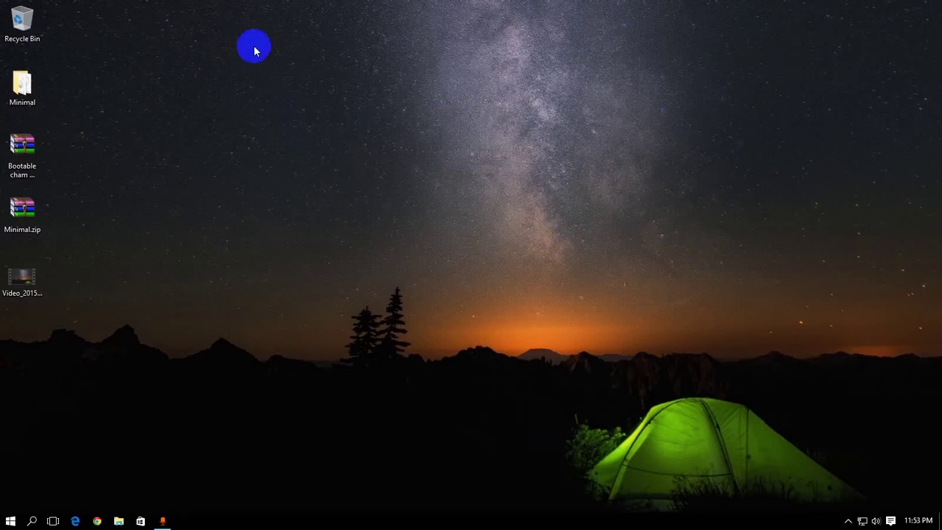
- Open This PC in File Explorer and check the file system in the properties of the MAC HD (D:) drive
left_click(118, 521)
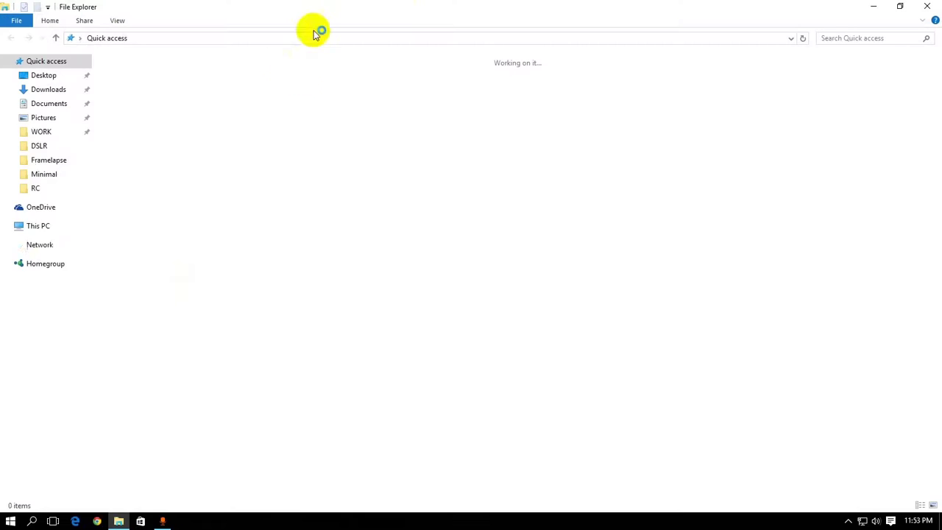
left_click(38, 225)
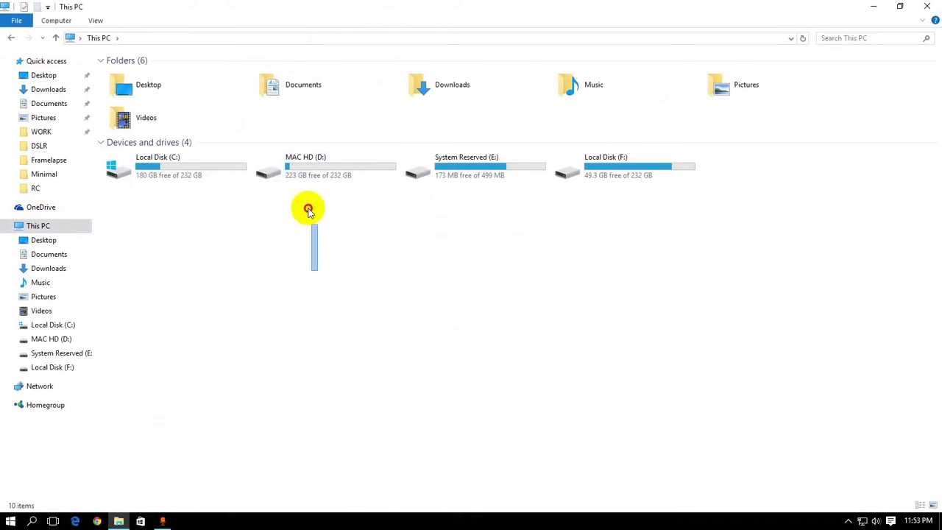
left_click(271, 181)
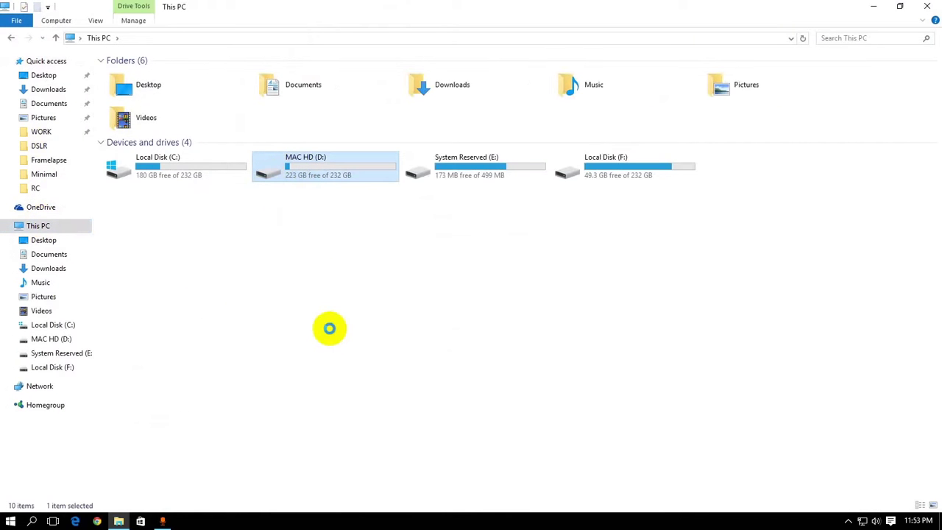
key("shift+F10")
left_click(305, 414)
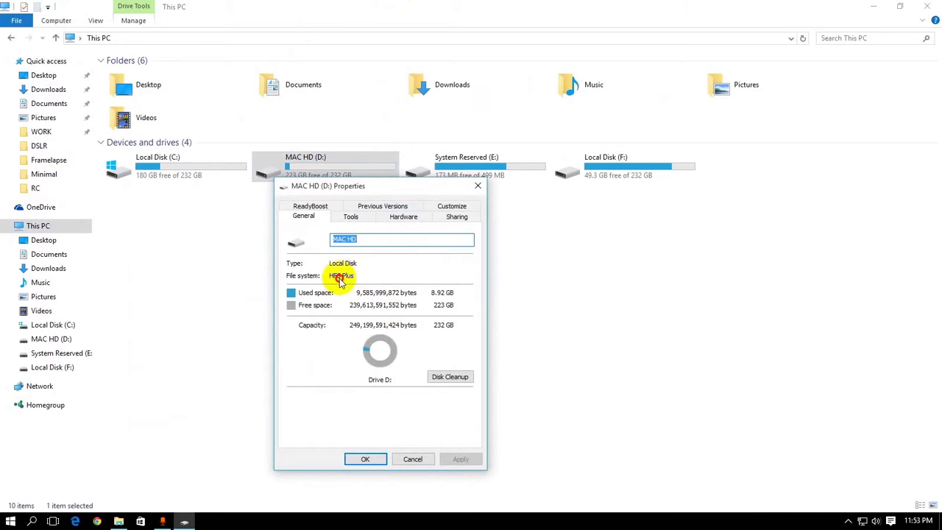
left_click(365, 456)
left_click(366, 423)
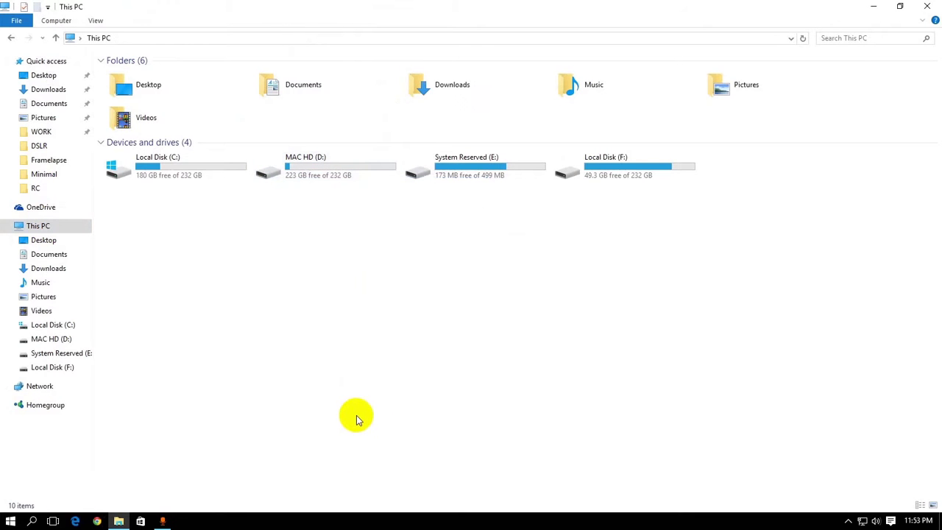
- Open the MAC HD (D:) drive to view its root folders and return to This PC
left_click(465, 100)
left_click(751, 270)
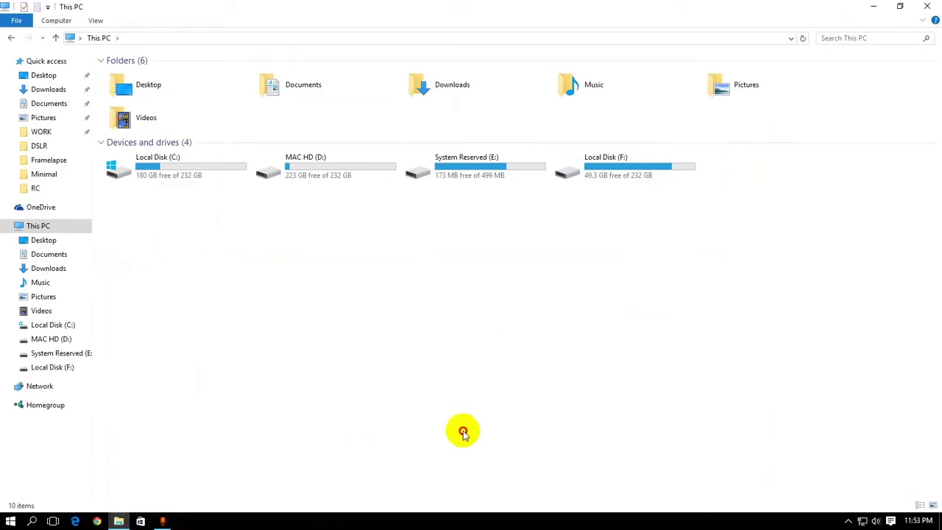
left_click(358, 180)
double_click(358, 180)
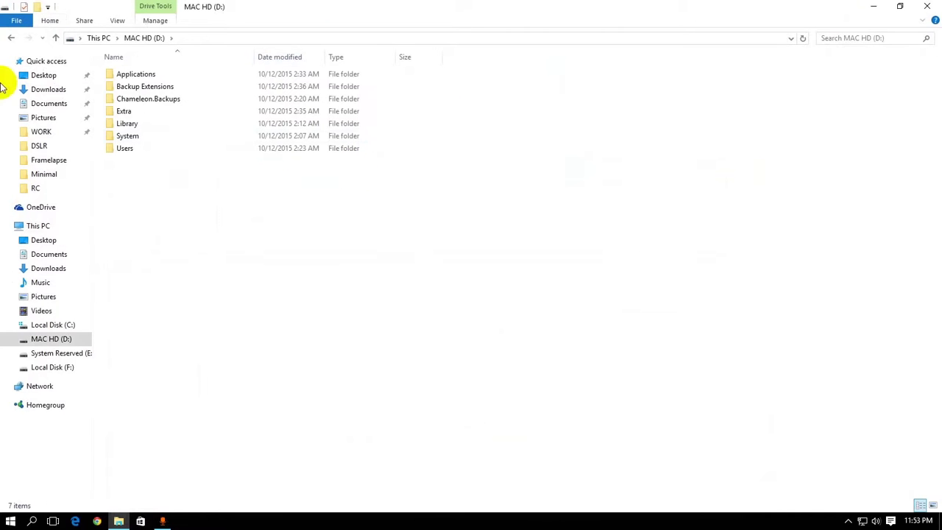
left_click(11, 41)
- Shrink the File Explorer window, copy CHAMELEON.dmg from the desktop's Minimal folder, and close that folder
double_click(612, 14)
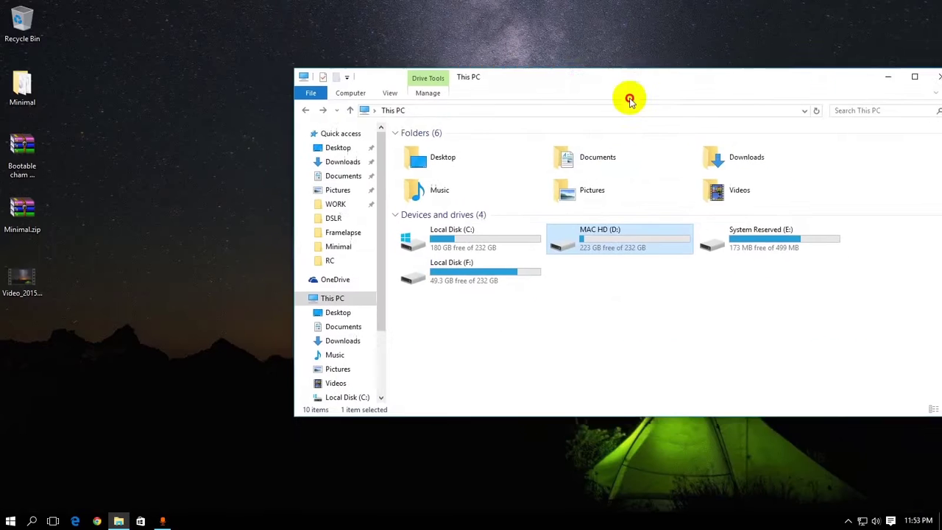
double_click(26, 92)
left_click(441, 160)
left_click(895, 88)
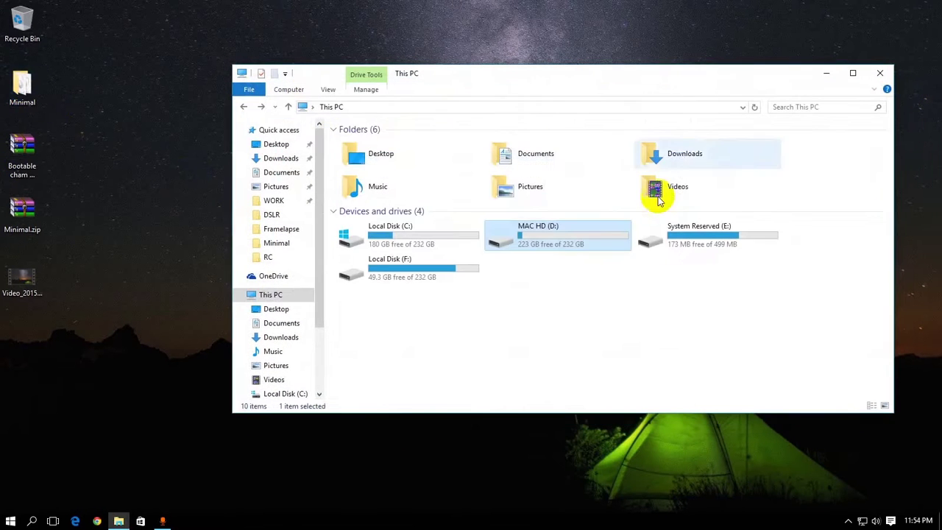
- Paste CHAMELEON.dmg into the Users > MeGa > Desktop folder on the MAC HD (D:) drive and refresh the folder
left_click(612, 234)
double_click(611, 234)
double_click(362, 214)
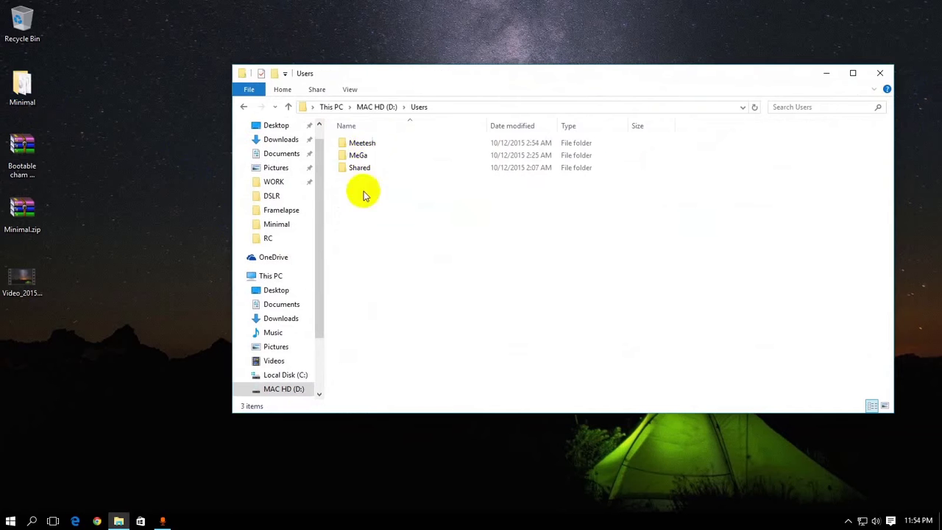
double_click(362, 155)
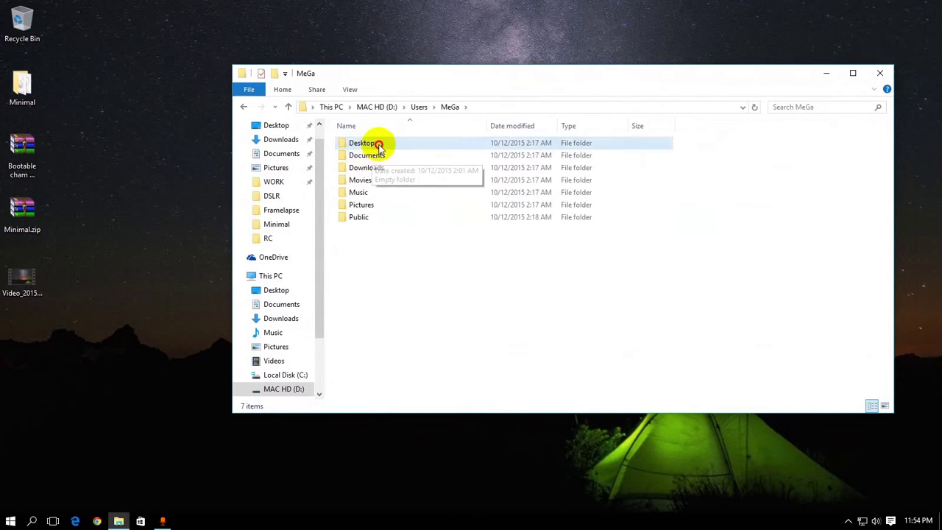
double_click(375, 142)
key("ctrl+v")
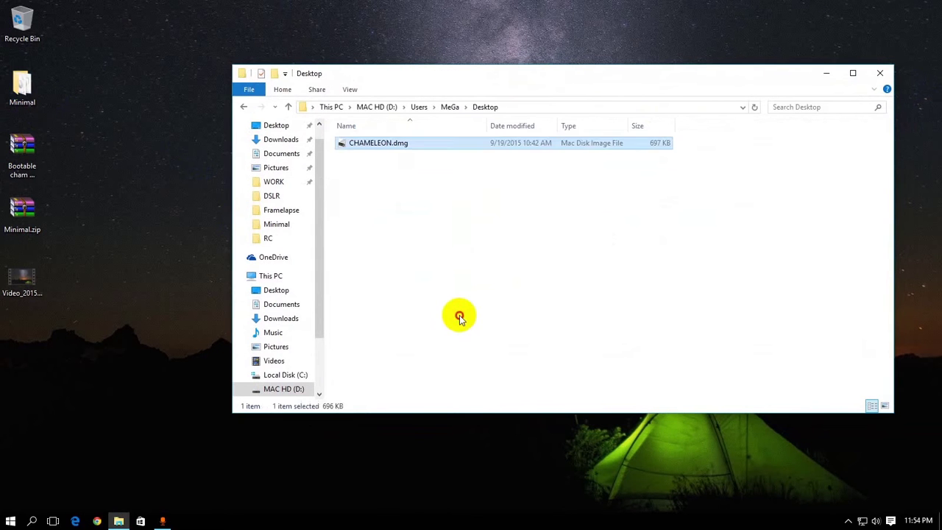
right_click(443, 306)
left_click(482, 371)
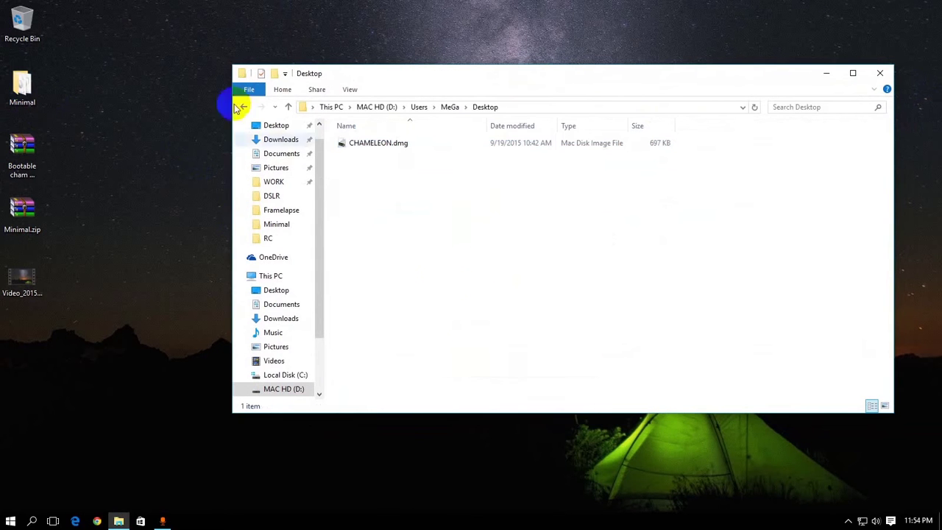
- Revisit the MAC HD (D:) drive from This PC, return to its Desktop folder to check the pasted file, and close File Explorer
left_click(331, 107)
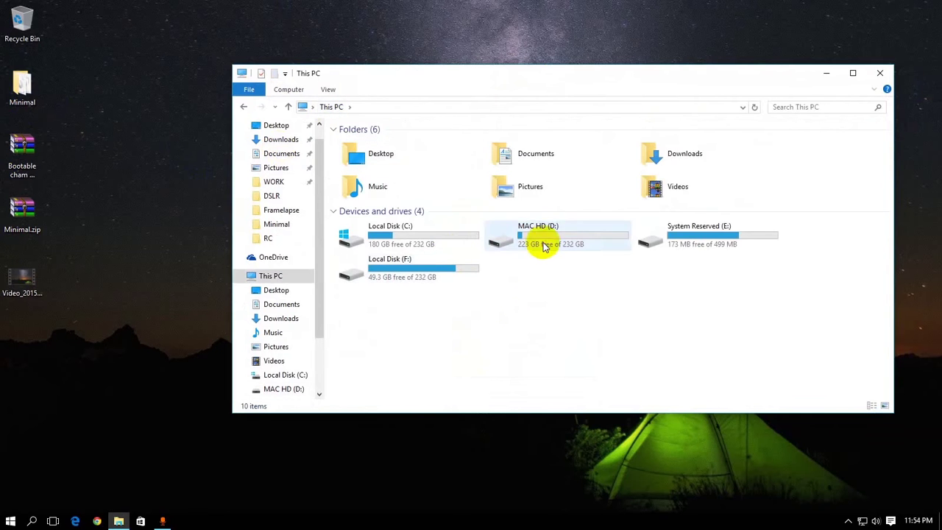
double_click(543, 246)
left_click(244, 107)
left_click(244, 107)
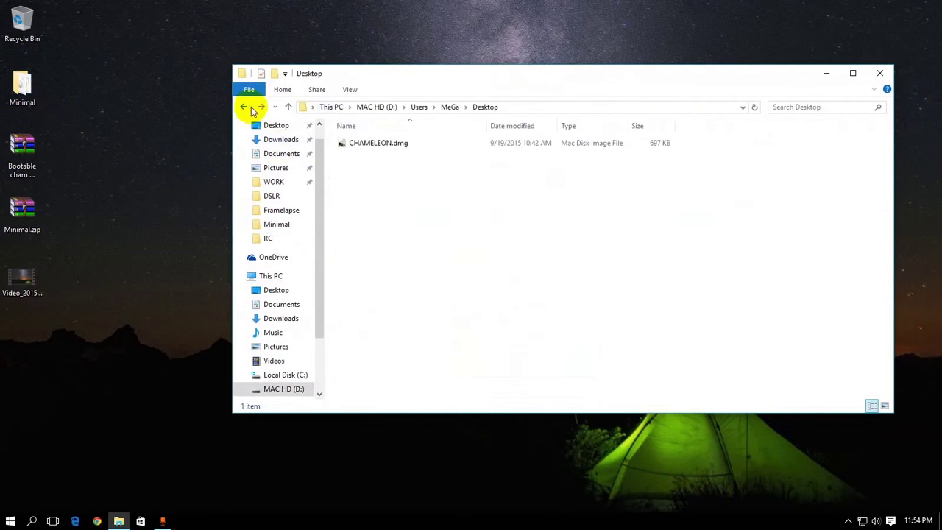
left_click(880, 73)
left_click_drag(481, 288, 611, 434)
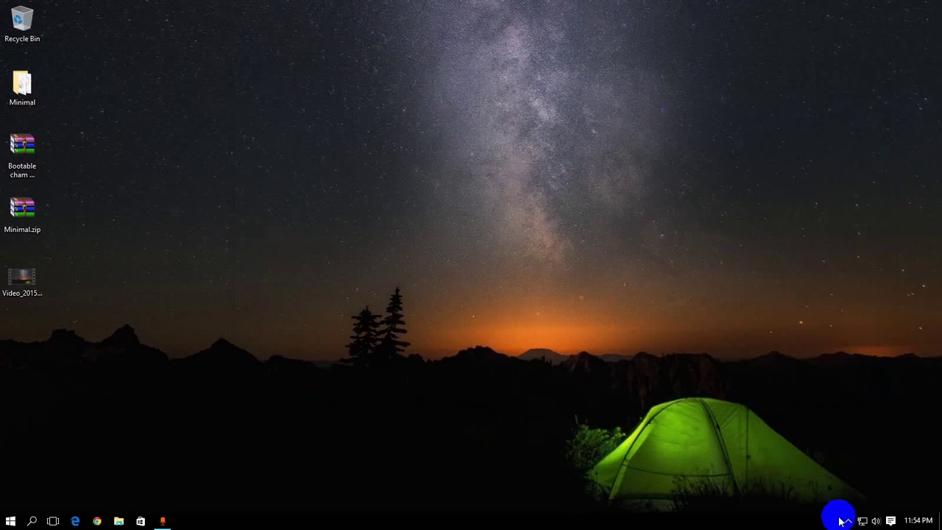